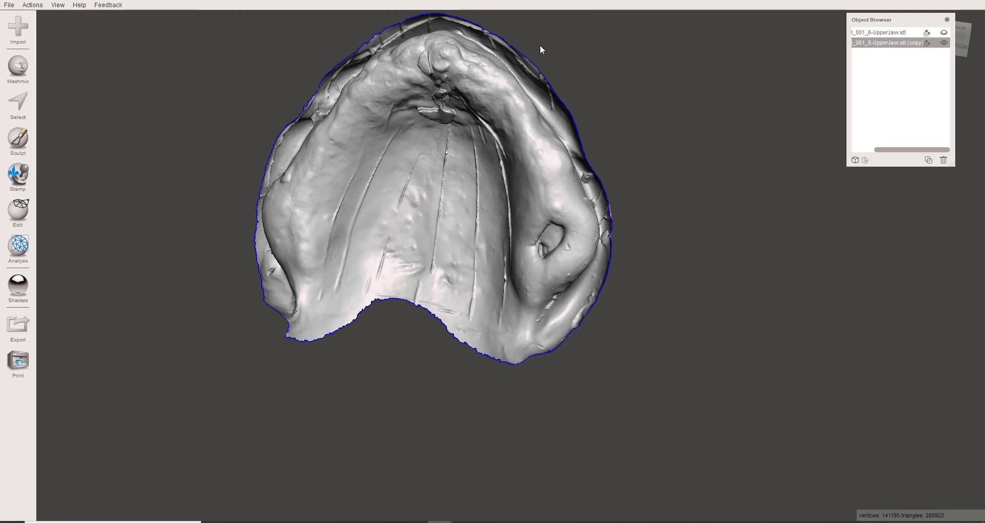
Select the narrow band of faces along the jaw copy's open boundary with the brush.
right_click_drag(656, 152, 657, 277)
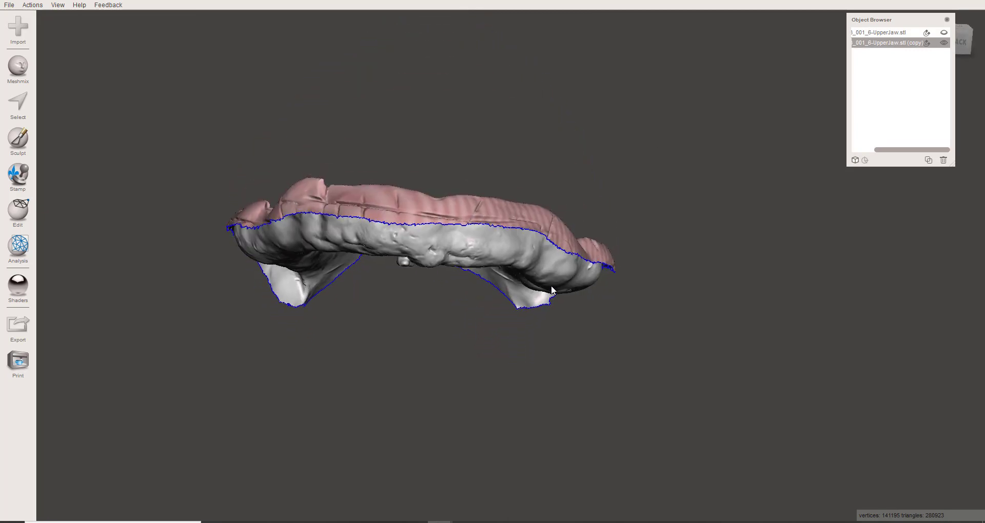
right_click_drag(551, 288, 362, 224)
scroll(362, 224, "up", 5)
middle_click_drag(352, 224, 423, 292)
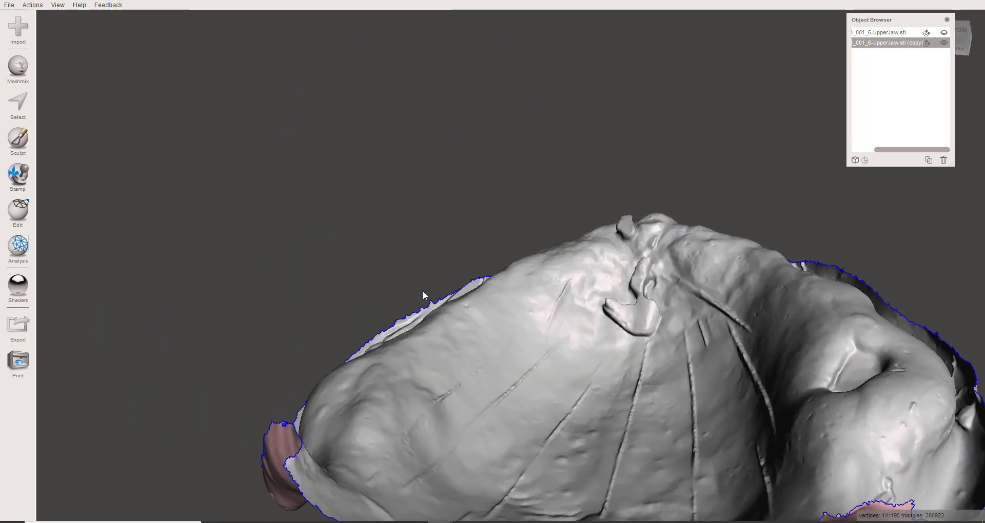
right_click_drag(423, 291, 411, 304)
left_click(19, 105)
scroll(439, 248, "up", 4)
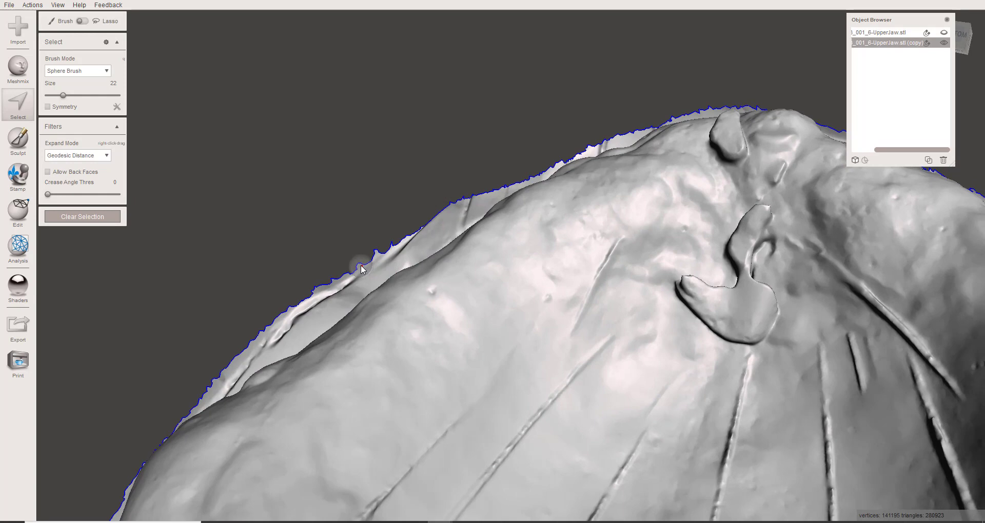
left_click(362, 267)
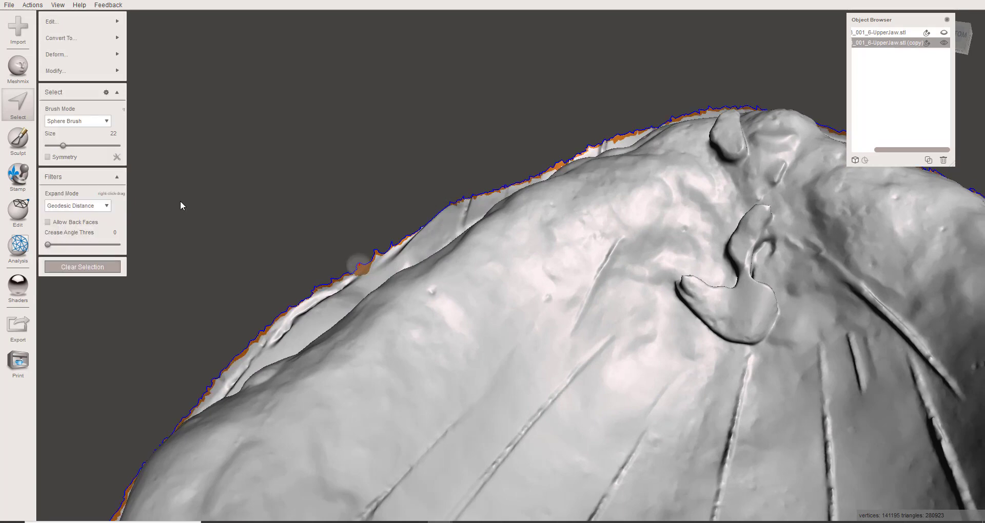
Smooth the boundary of the selected rim with Smooth Boundary.
mouse_move(95, 77)
left_click(201, 191)
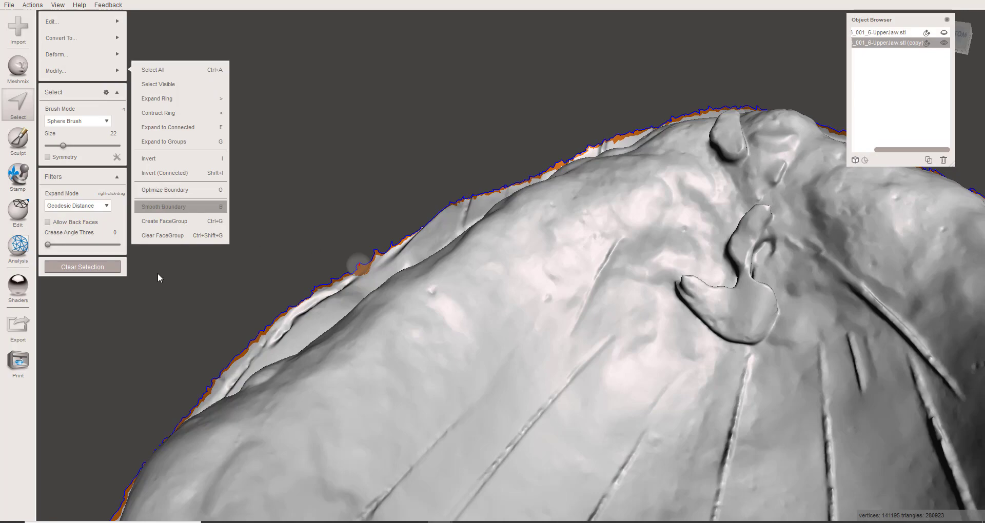
key("b")
key("Return")
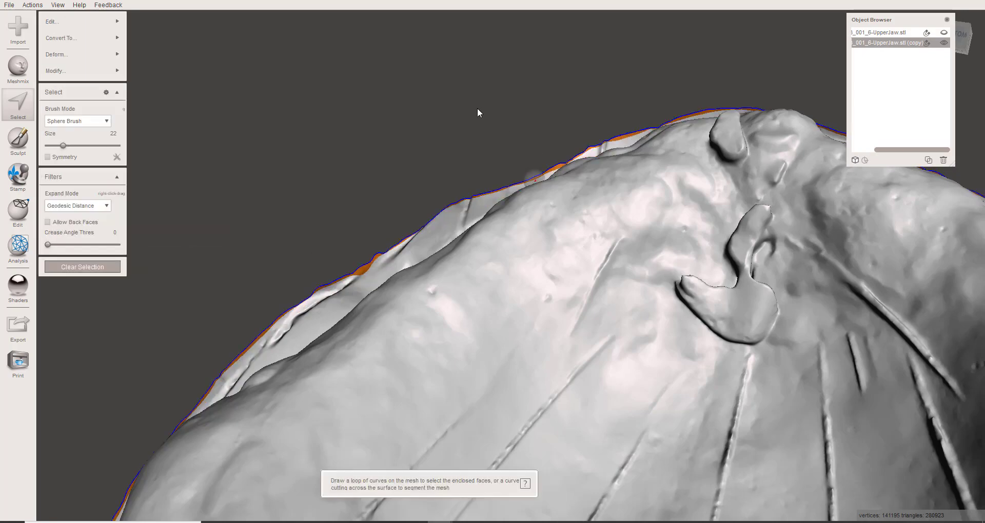
Try to stretch the selected rim away from the jaw's ridge into tall straight walls with the face transform.
right_click_drag(477, 107, 452, 323)
key("t")
scroll(498, 344, "down", 5)
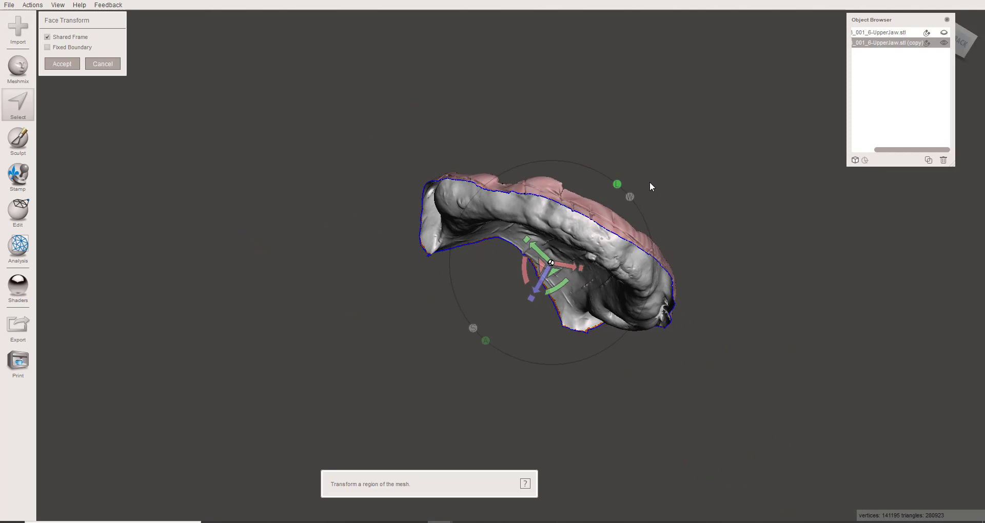
right_click_drag(650, 182, 630, 188)
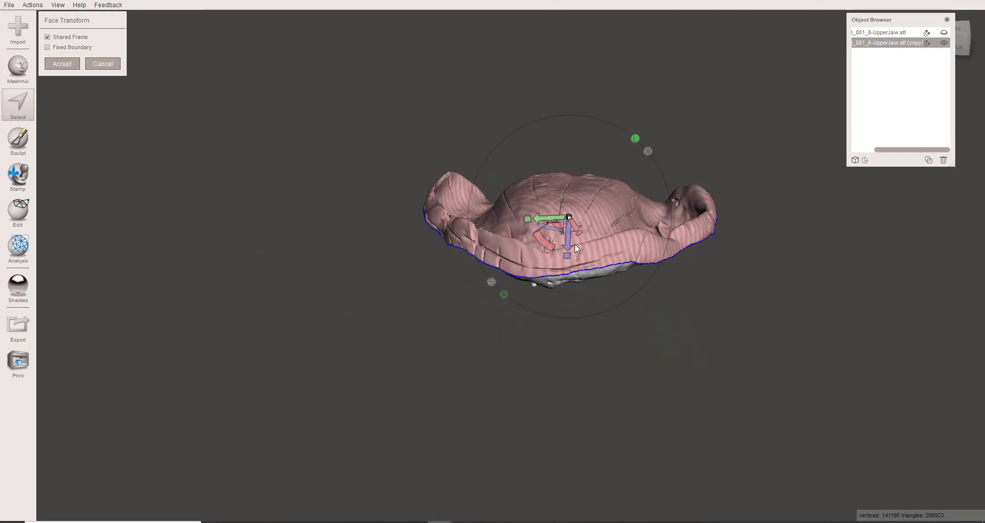
left_click_drag(567, 251, 555, 296)
Inspect the stretched walls around the jaw from several angles and cancel the face transform.
right_click_drag(555, 296, 805, 343)
right_click_drag(739, 452, 787, 392)
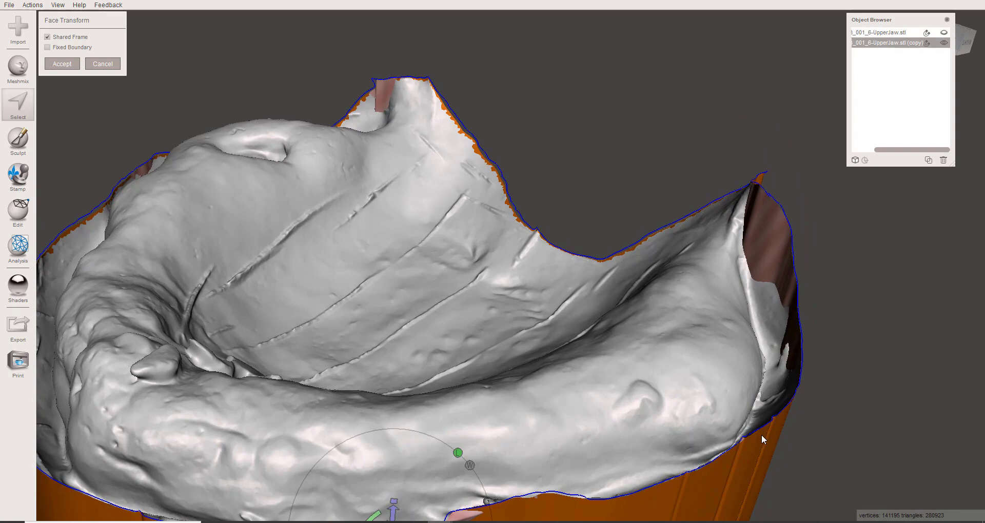
right_click_drag(760, 429, 515, 382)
right_click_drag(381, 223, 539, 233)
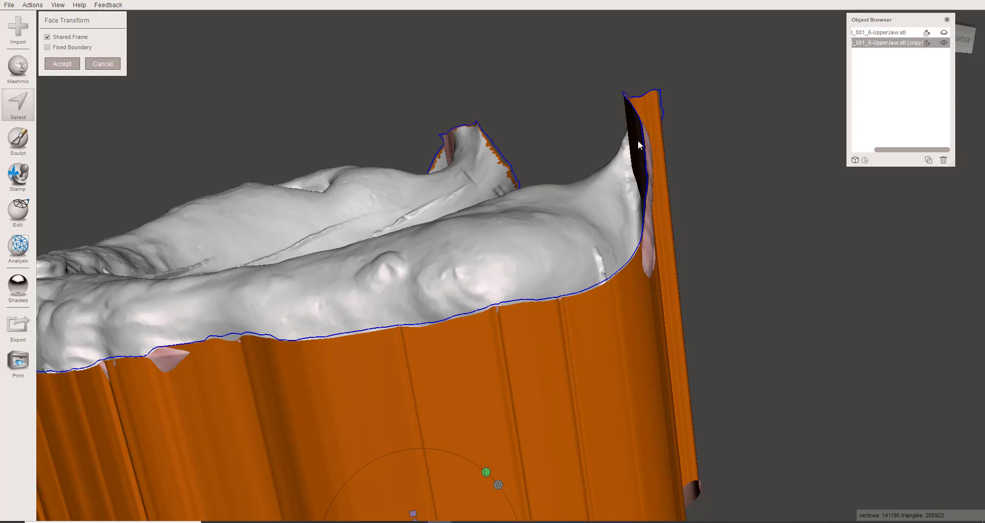
right_click_drag(626, 187, 476, 365)
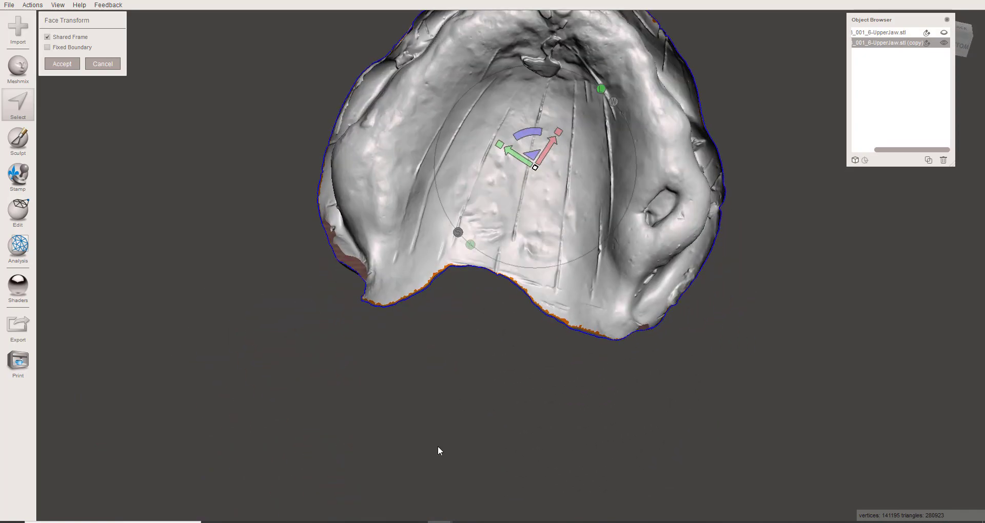
right_click_drag(438, 447, 514, 448)
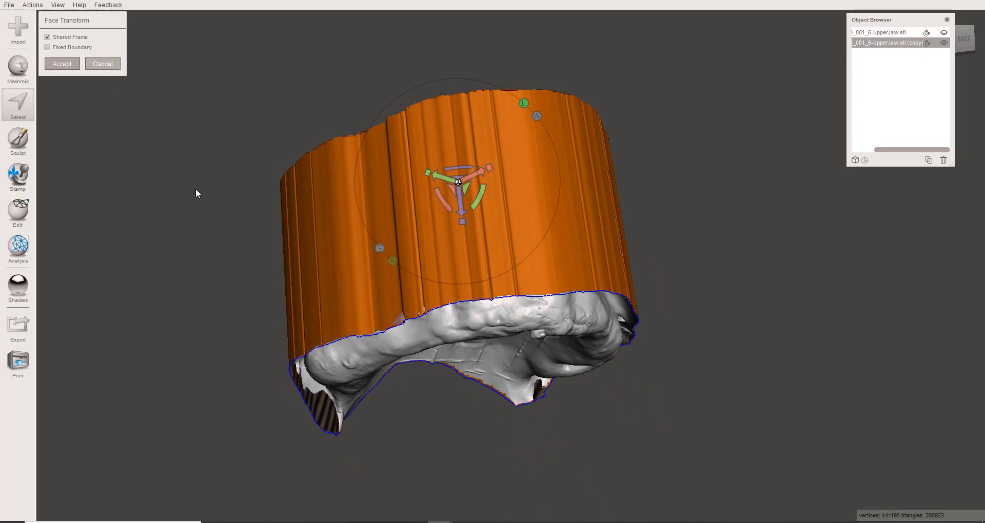
key("Escape")
Add a box primitive to the scene by the jaw scan.
right_click_drag(521, 336, 479, 235)
scroll(479, 235, "down", 3)
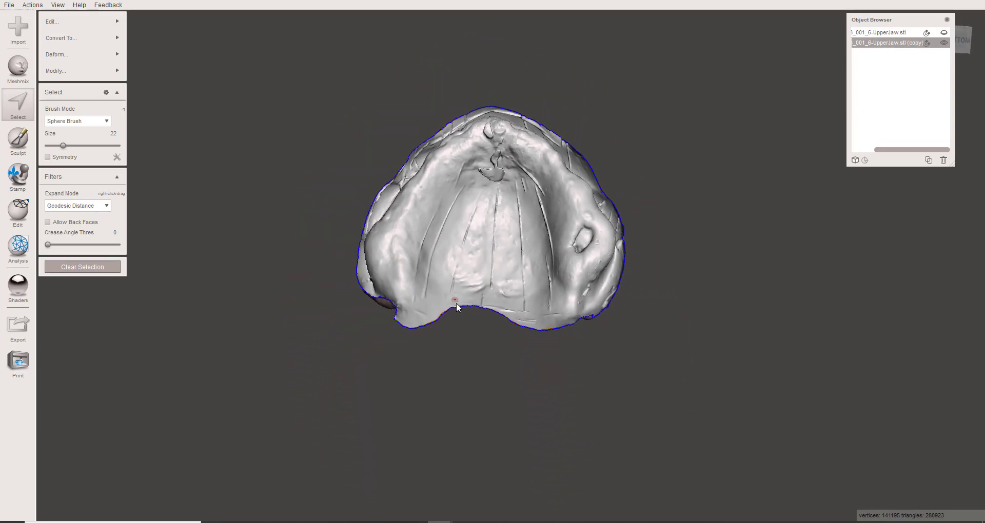
right_click_drag(455, 303, 496, 326)
middle_click_drag(498, 287, 493, 329)
scroll(493, 329, "up", 1)
scroll(493, 329, "down", 1)
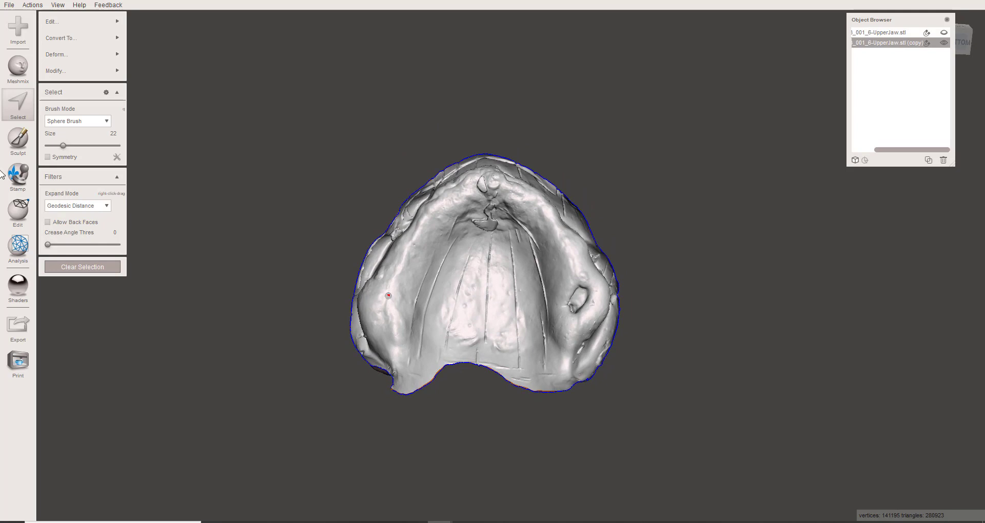
left_click(18, 66)
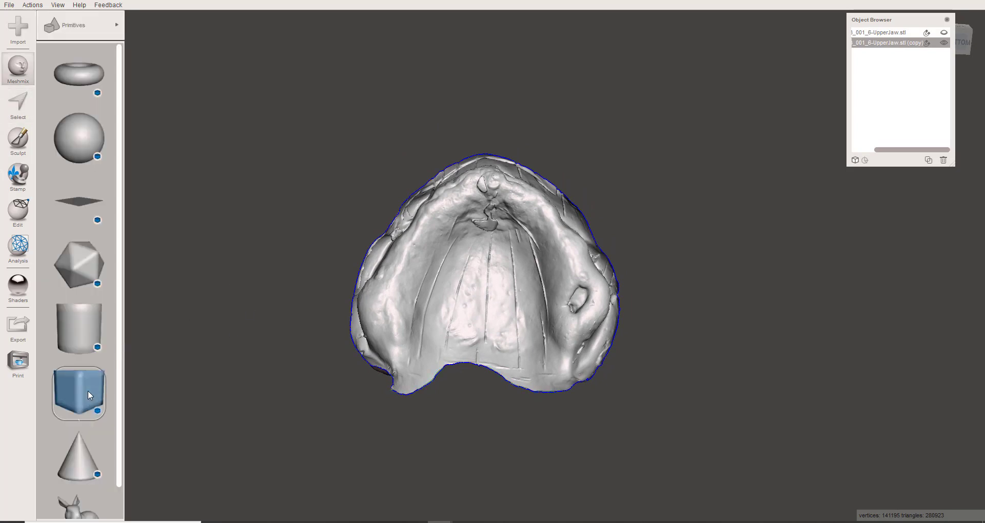
left_click_drag(515, 112, 506, 219)
Move and rotate the box so it lies behind the open back of the jaw, roughly parallel to it.
right_click_drag(505, 219, 550, 195)
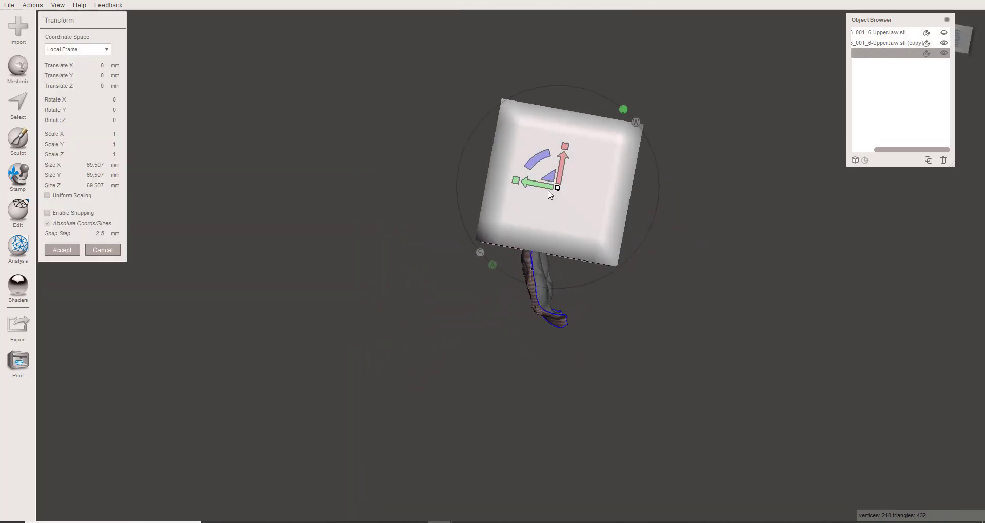
left_click_drag(550, 174, 429, 269)
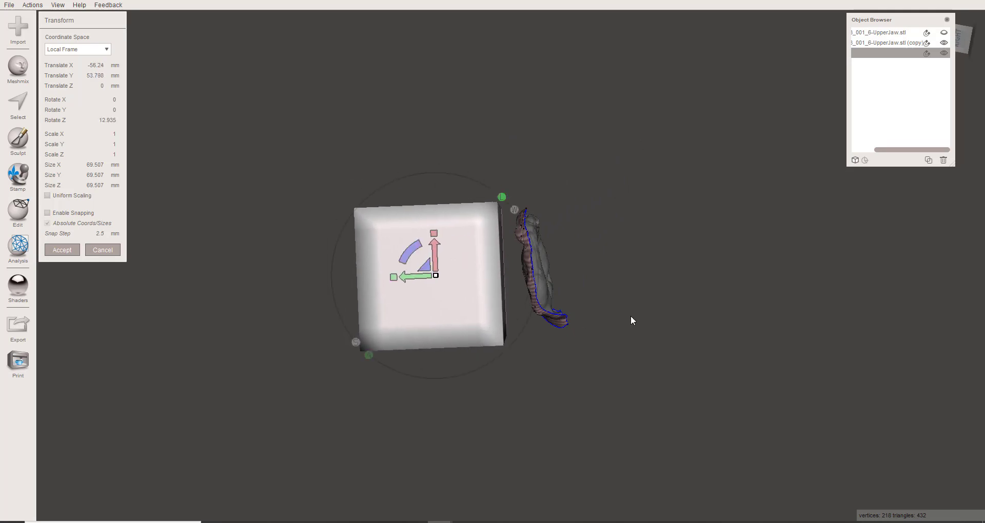
right_click_drag(631, 321, 547, 292)
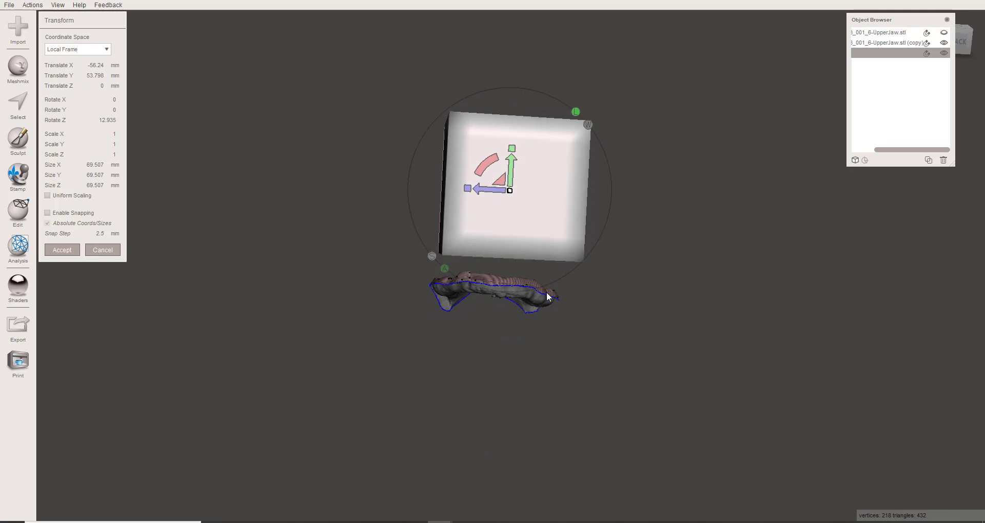
scroll(508, 234, "up", 3)
left_click_drag(483, 134, 490, 155)
right_click_drag(662, 240, 521, 205)
left_click_drag(494, 136, 524, 156)
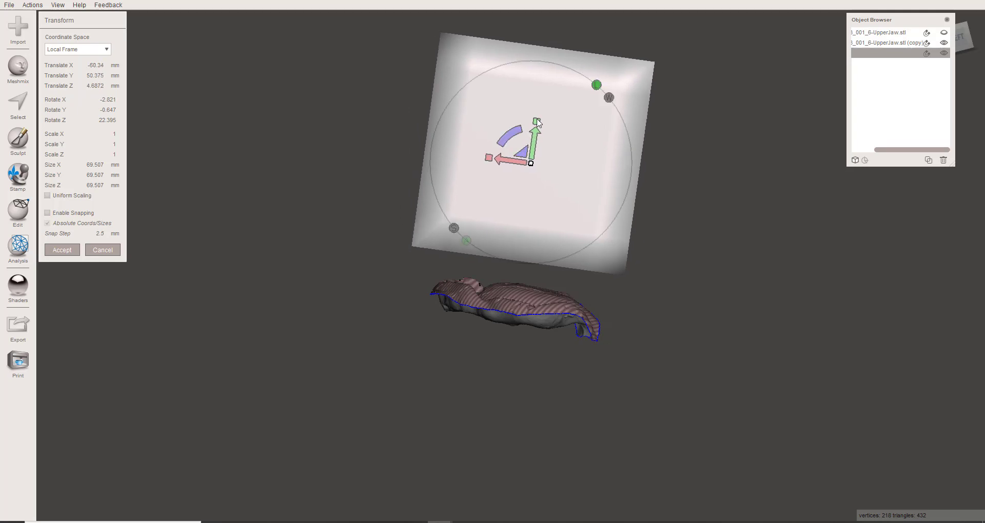
Bring the box closer to the jaw and scale it into a slab of about 180 × 34 × 199 mm, accepting the transform.
left_click_drag(537, 122, 539, 210)
left_click_drag(481, 219, 323, 231)
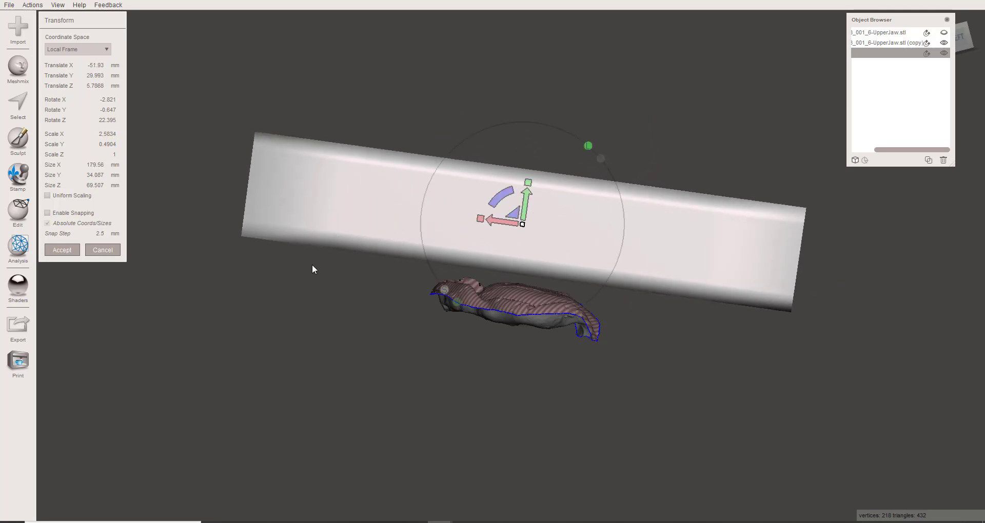
right_click_drag(313, 266, 477, 283)
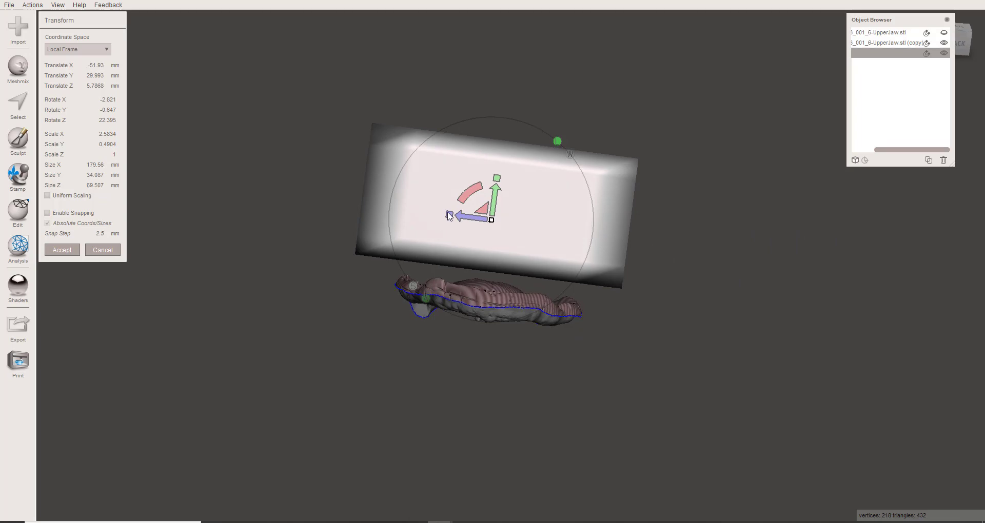
left_click_drag(448, 215, 275, 213)
right_click_drag(277, 213, 401, 164)
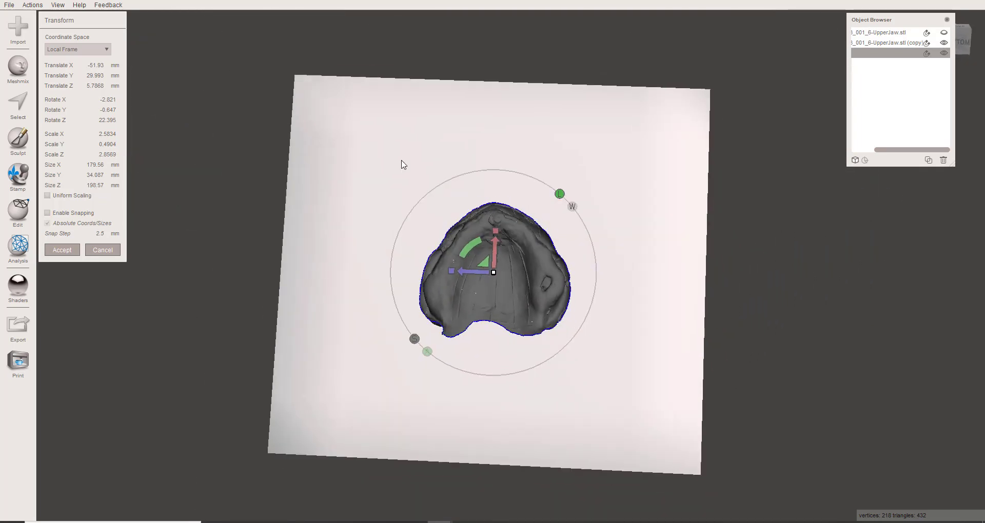
scroll(400, 157, "down", 2)
left_click(62, 251)
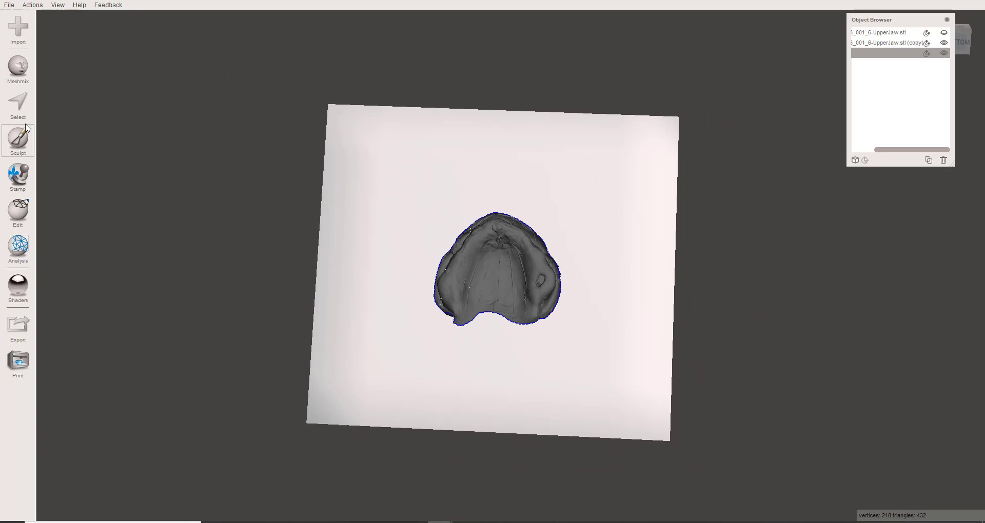
Try to select all faces of the slab and remesh them.
left_click(18, 105)
mouse_move(405, 193)
left_mouse_down()
mouse_move(398, 212)
mouse_move(491, 379)
mouse_move(595, 172)
mouse_move(429, 299)
mouse_move(472, 206)
mouse_move(543, 238)
mouse_move(488, 393)
mouse_move(410, 359)
mouse_move(651, 389)
mouse_move(525, 416)
mouse_move(613, 152)
mouse_move(651, 321)
mouse_move(636, 145)
mouse_move(651, 137)
mouse_move(409, 146)
mouse_move(354, 319)
mouse_move(390, 399)
mouse_move(222, 345)
left_mouse_up()
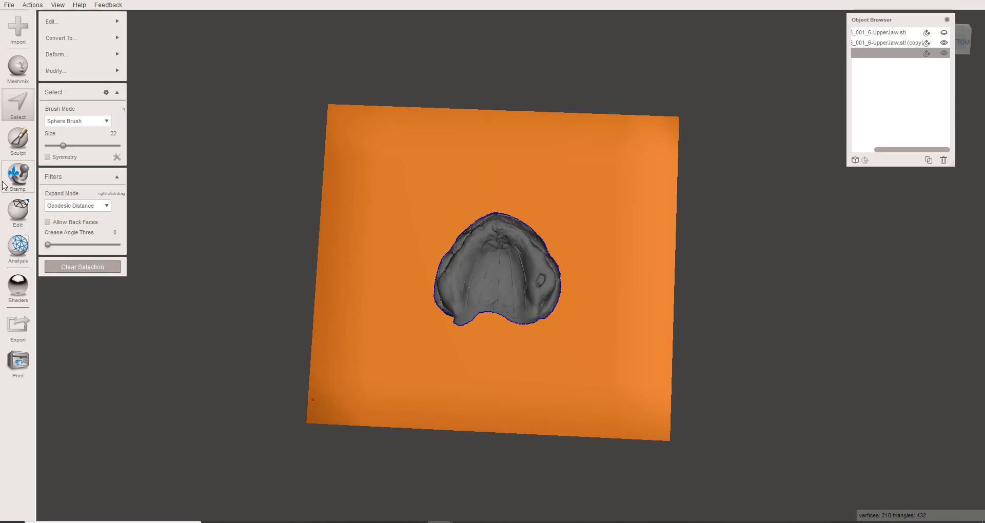
left_click(85, 267)
left_click(22, 119)
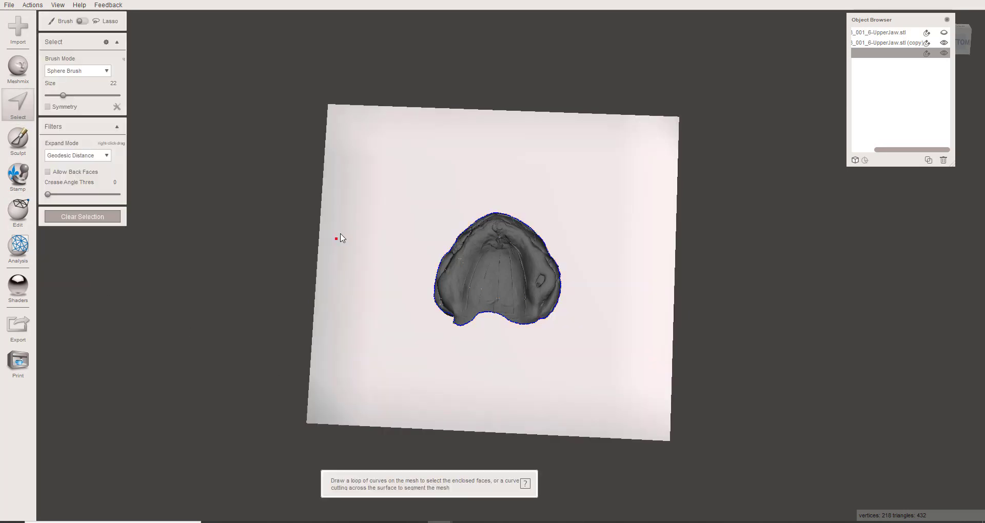
double_click(339, 236)
mouse_move(129, 26)
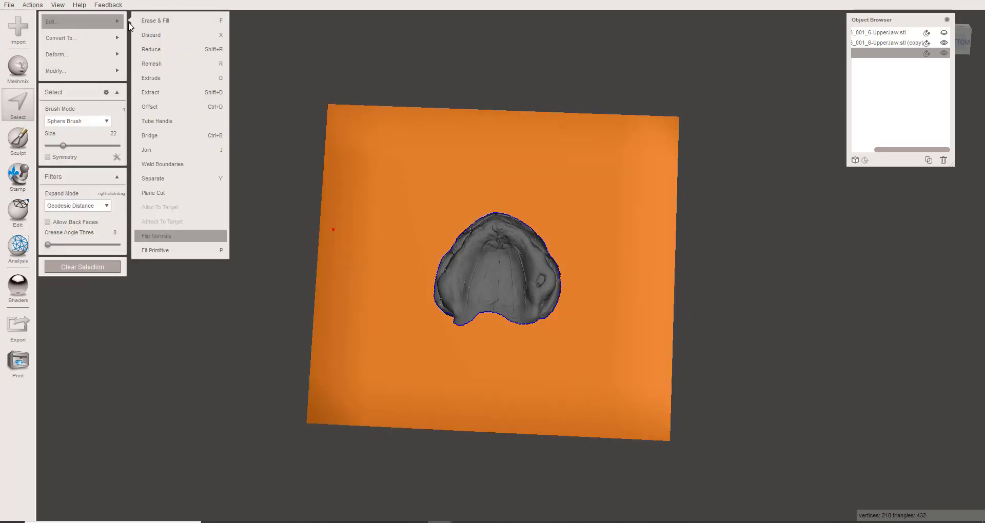
left_click(180, 62)
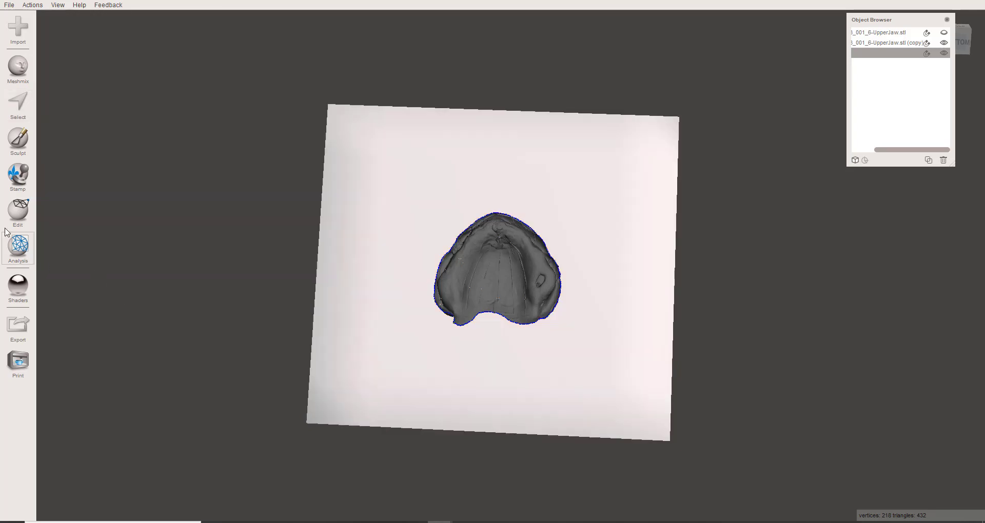
Convert the slab with Make Solid, using the Fast type, solid accuracy 128 and mesh density 128.
left_click(23, 215)
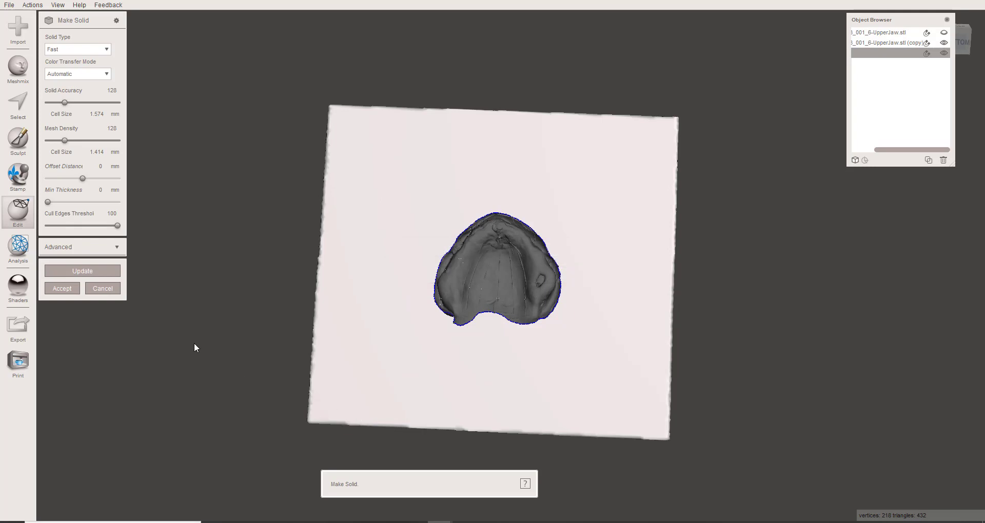
left_click(62, 289)
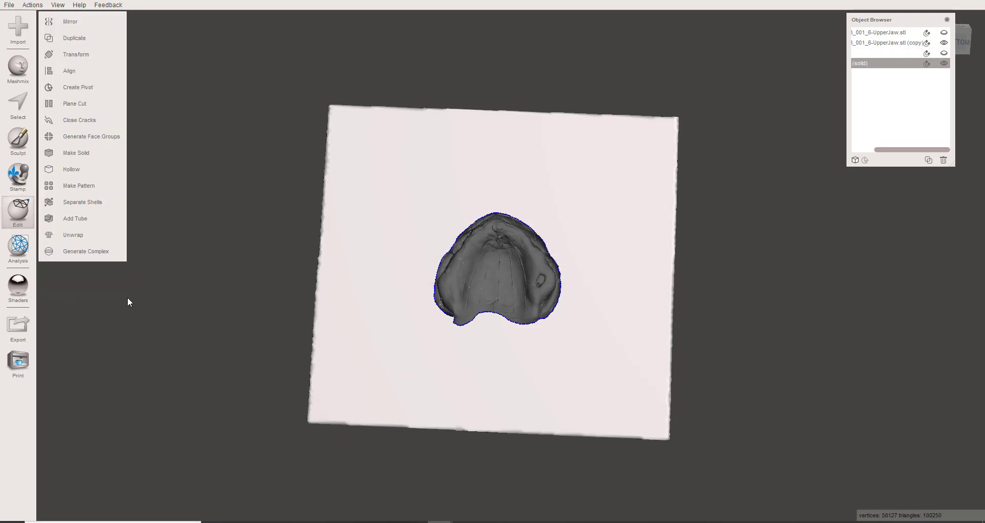
Paint a closed frame around the jaw on the solid slab's face with brush size 54 and delete the selected faces.
left_click(15, 105)
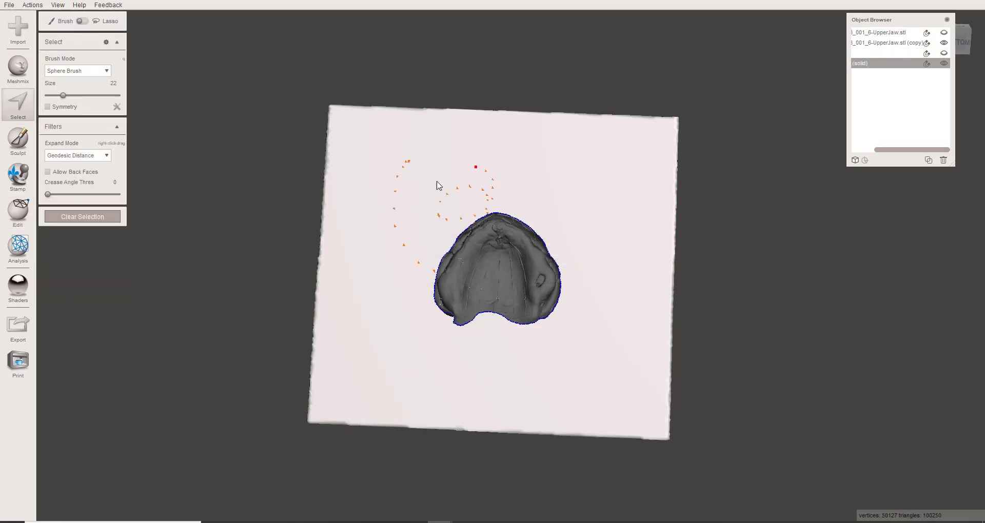
left_click_drag(436, 182, 425, 175)
left_click(85, 146)
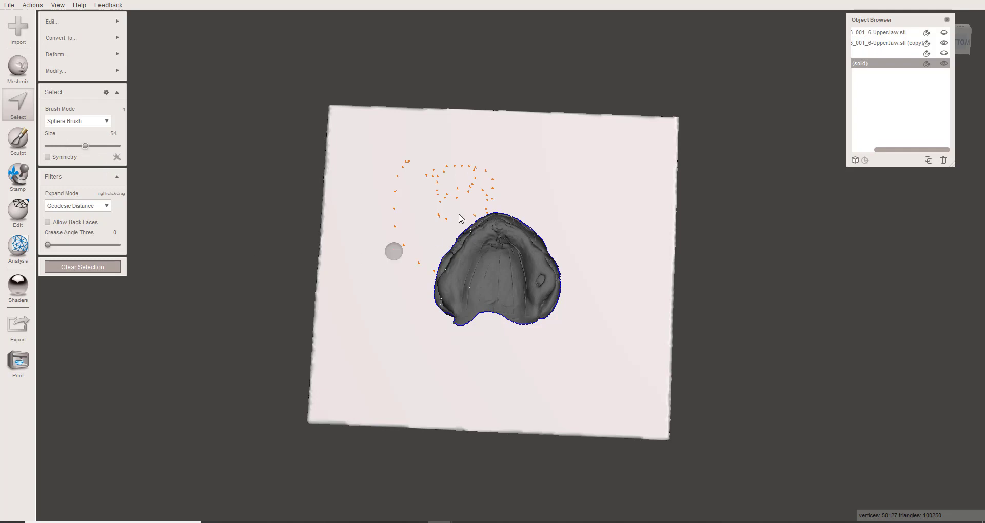
scroll(508, 159, "up", 2)
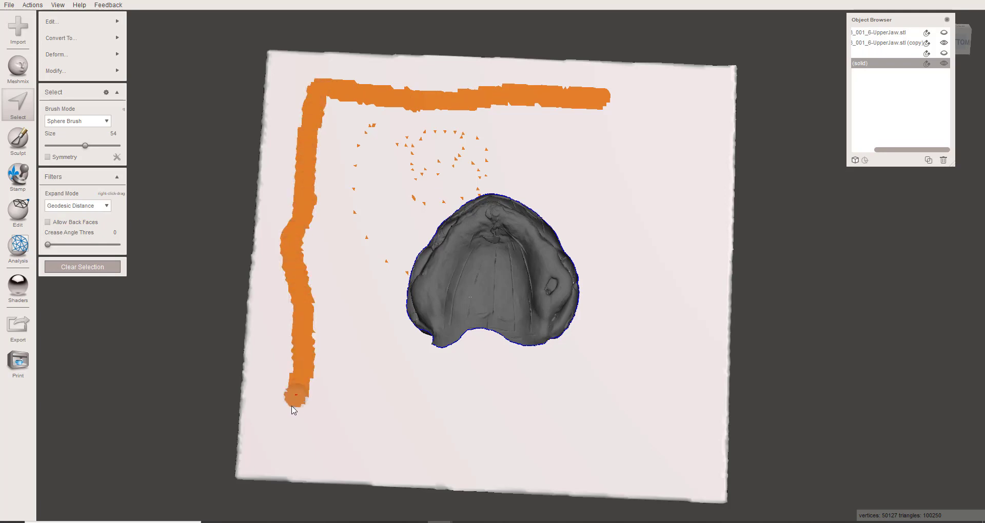
left_click_drag(354, 440, 603, 456)
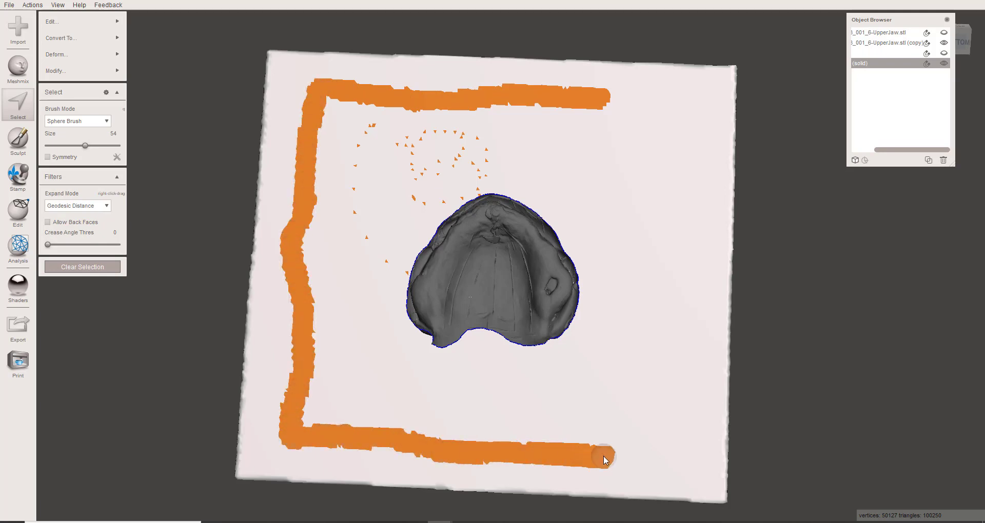
mouse_move(691, 449)
left_mouse_down()
mouse_move(690, 128)
mouse_move(588, 101)
left_mouse_up()
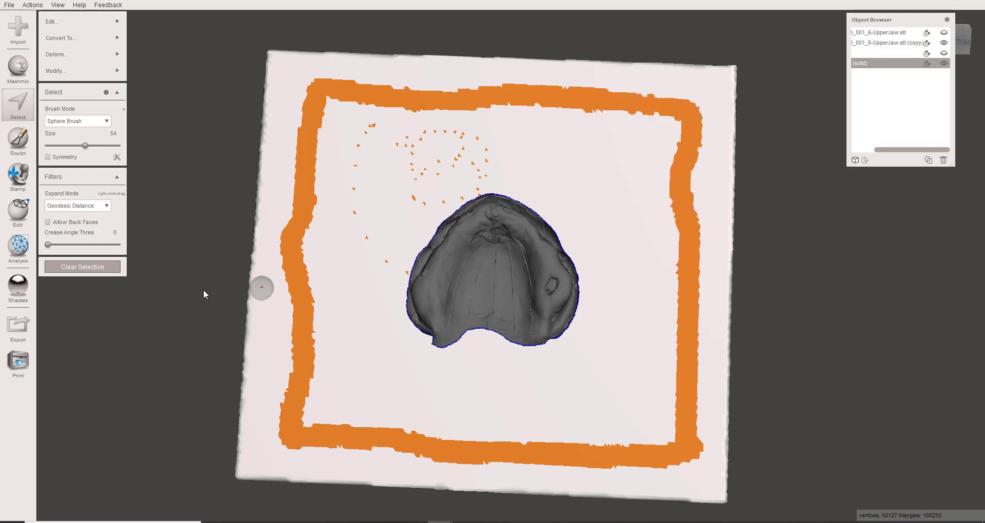
key("Delete")
Select the connected area inside the deleted frame on the slab's face and delete it to open the face around the jaw.
left_click(348, 338)
double_click(348, 337)
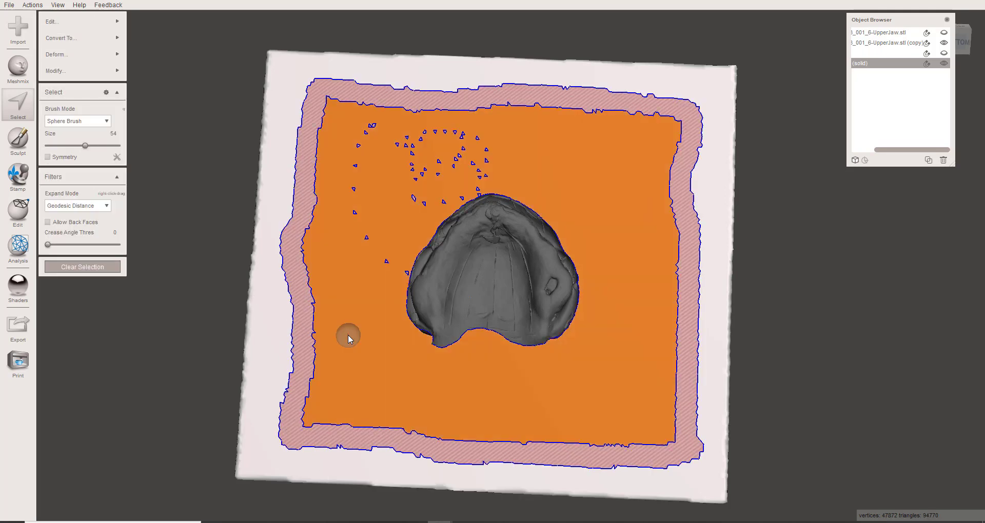
key("Delete")
scroll(349, 321, "down", 1)
mouse_move(349, 321)
right_mouse_down()
mouse_move(371, 297)
mouse_move(371, 201)
mouse_move(534, 257)
mouse_move(642, 314)
mouse_move(660, 486)
right_mouse_up()
scroll(405, 303, "up", 2)
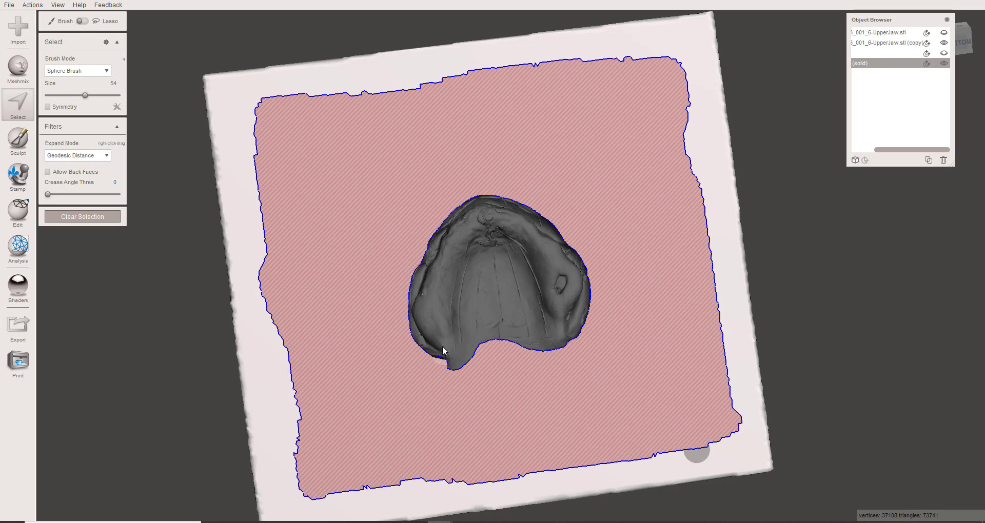
Combine the upper-jaw copy with the opened slab into one object and duplicate the combined object.
left_click(905, 44)
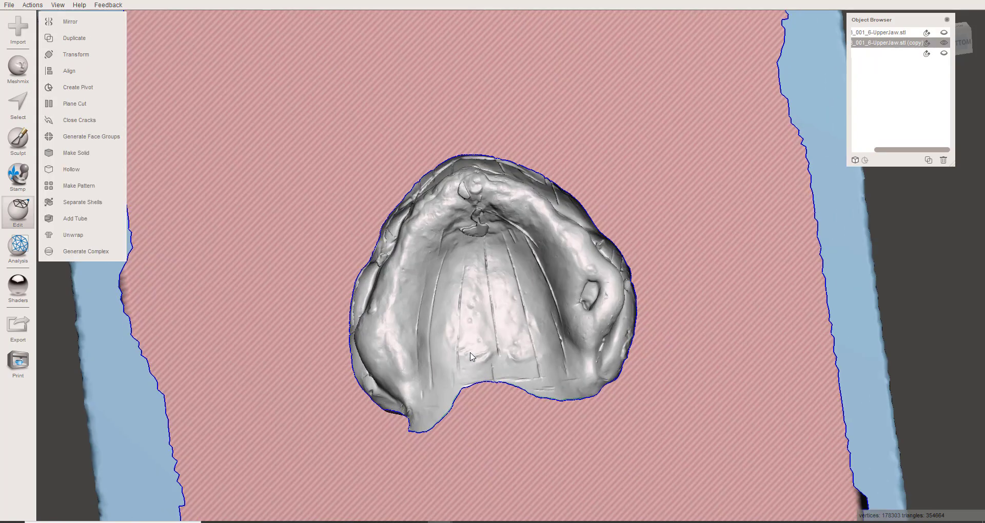
middle_click_drag(470, 353, 513, 146)
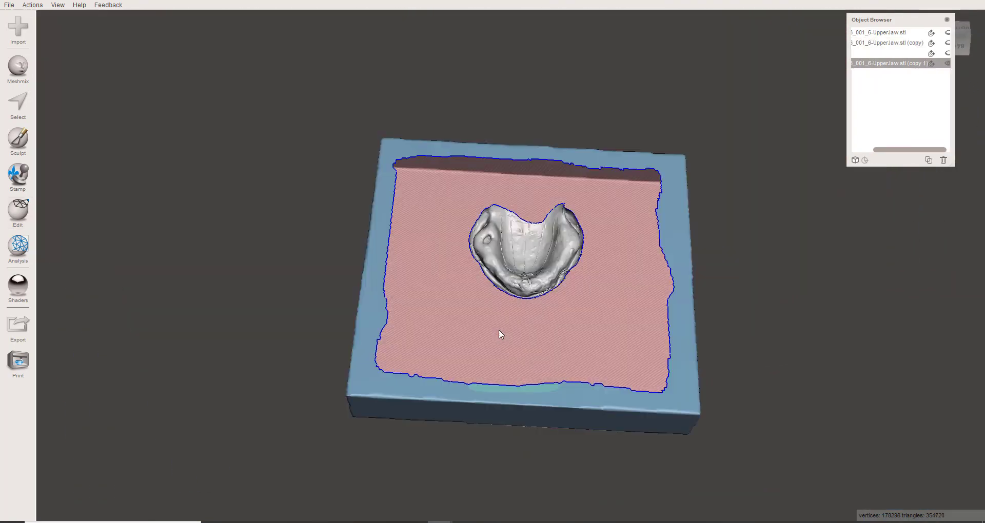
mouse_move(499, 329)
right_mouse_down()
mouse_move(477, 297)
mouse_move(566, 356)
mouse_move(492, 361)
mouse_move(464, 328)
mouse_move(552, 327)
mouse_move(505, 379)
mouse_move(505, 332)
mouse_move(499, 356)
mouse_move(483, 338)
right_mouse_up()
scroll(464, 243, "up", 5)
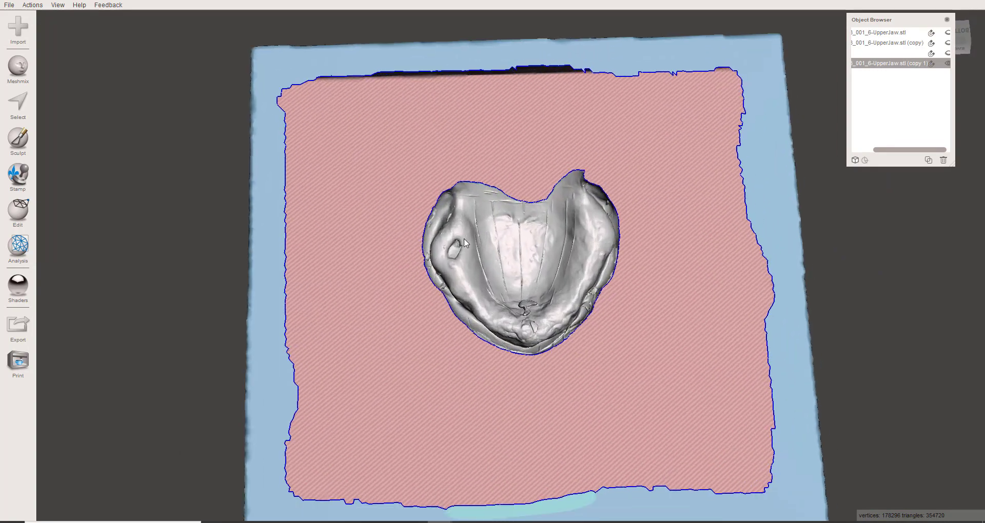
right_click_drag(466, 242, 328, 421)
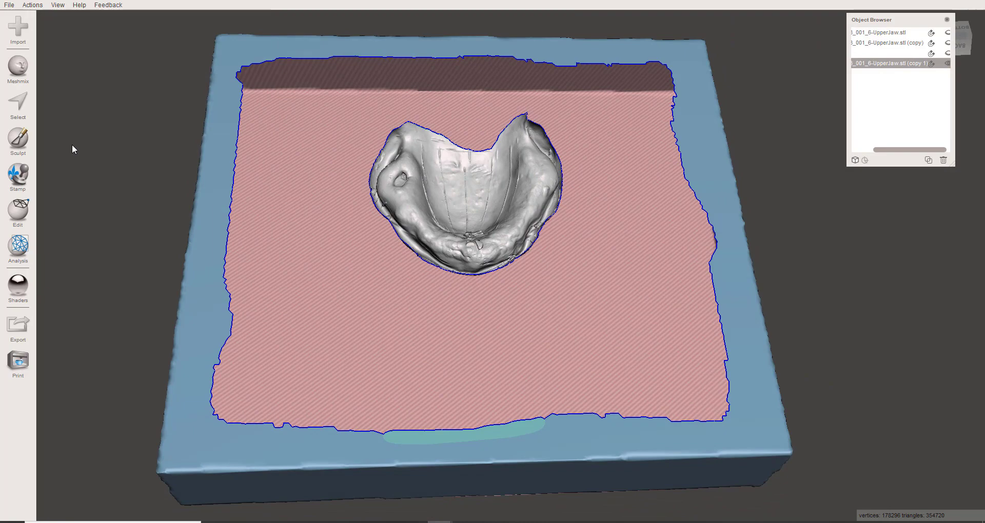
Select the border loop of the slab's opening with brush size 41 and the jaw's border loop with brush size 12.
left_click(18, 104)
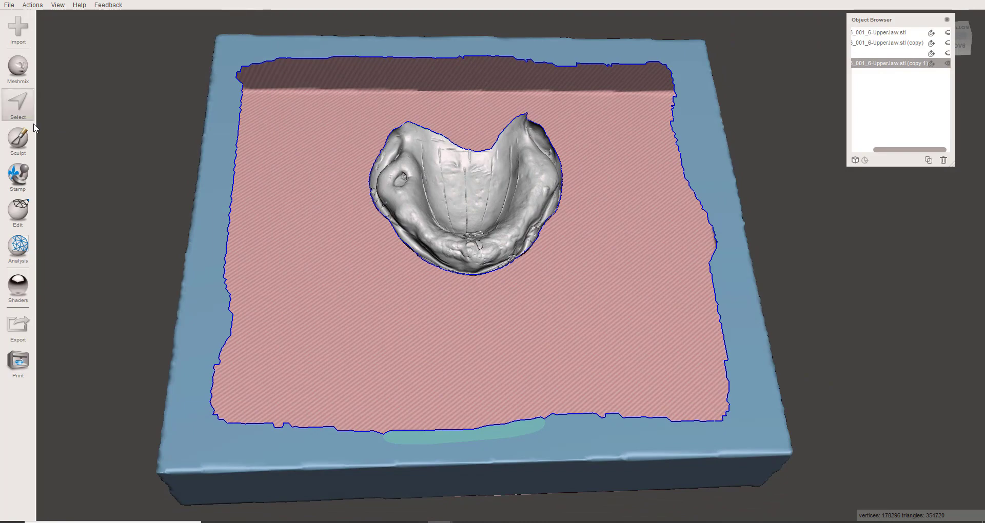
double_click(226, 428)
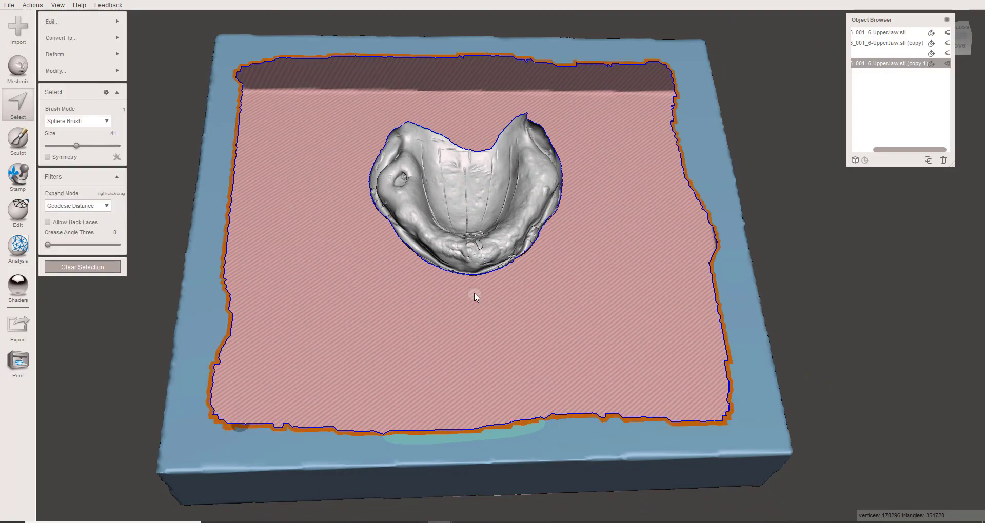
middle_click_drag(473, 292, 460, 462)
scroll(352, 312, "up", 5)
middle_click_drag(231, 303, 439, 242)
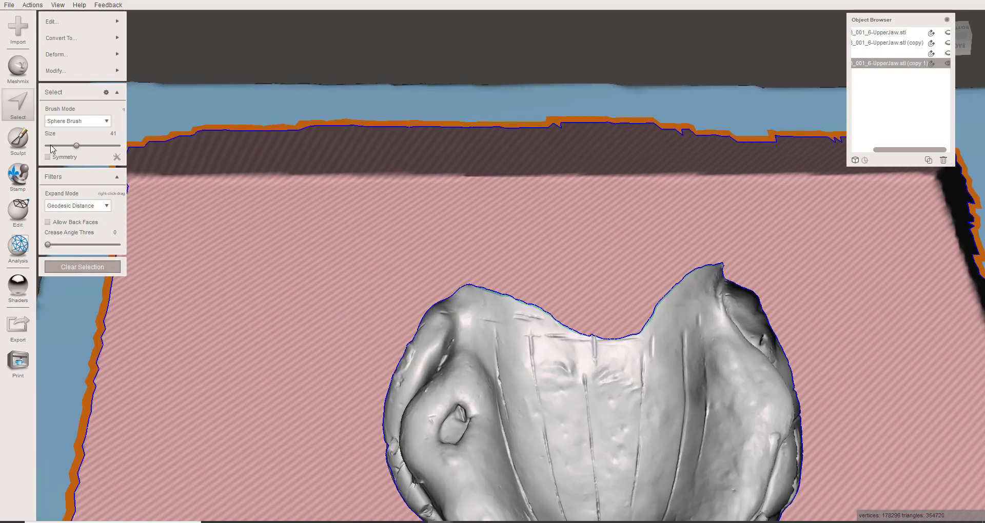
scroll(359, 330, "up", 4)
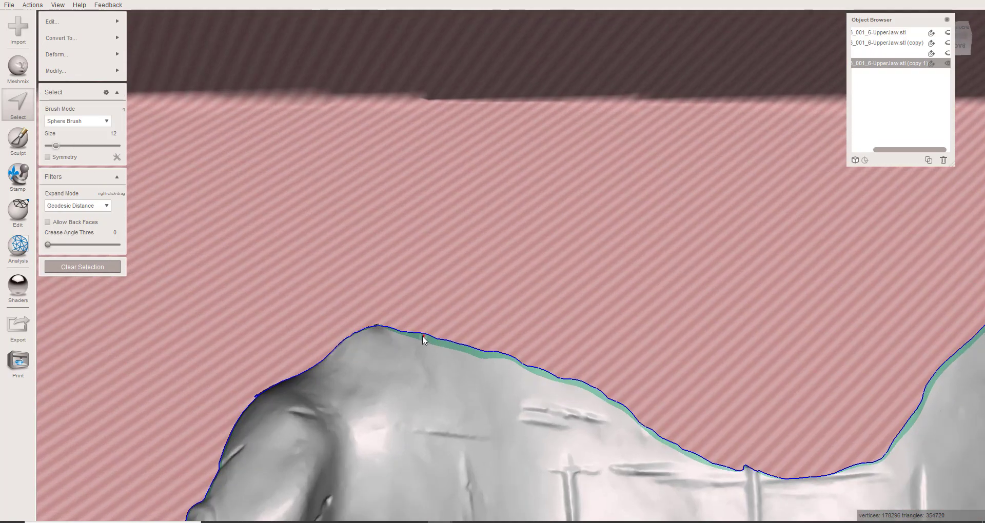
double_click(423, 336)
scroll(484, 338, "down", 5)
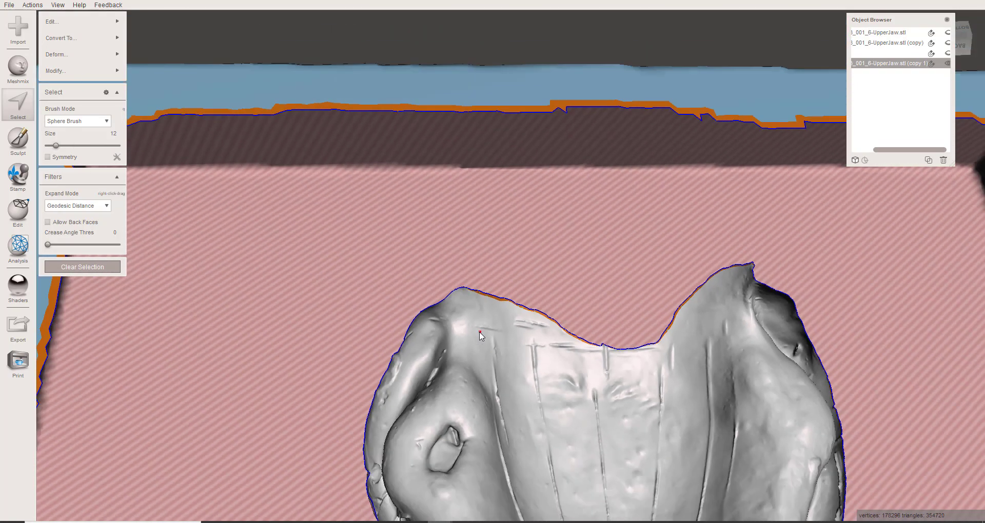
Apply Smooth Boundary to the selected borders of the slab opening and the jaw.
middle_click_drag(478, 332, 431, 230)
scroll(432, 229, "down", 8)
left_click(67, 71)
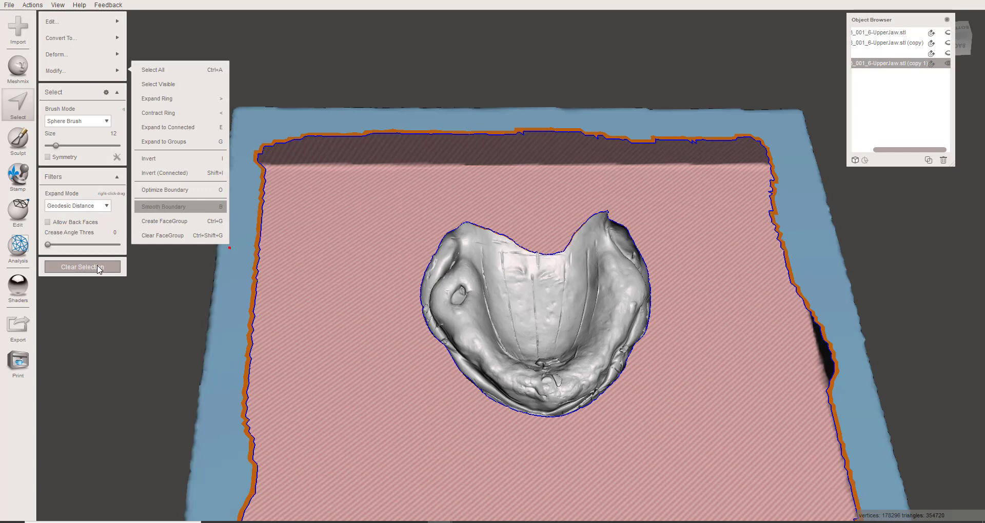
left_click(71, 194)
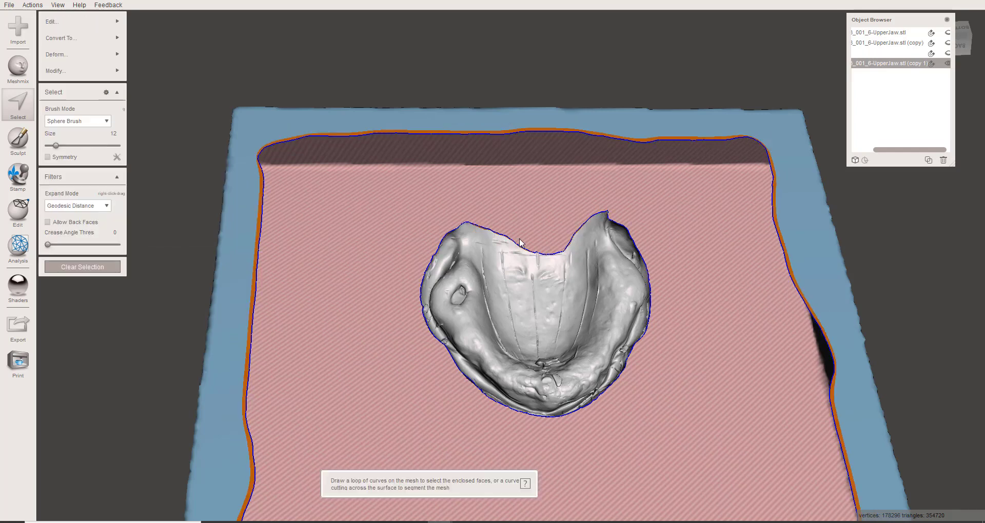
Join the two selected borders to bridge the jaw to the slab and accept the result.
scroll(519, 243, "down", 5)
left_click(115, 20)
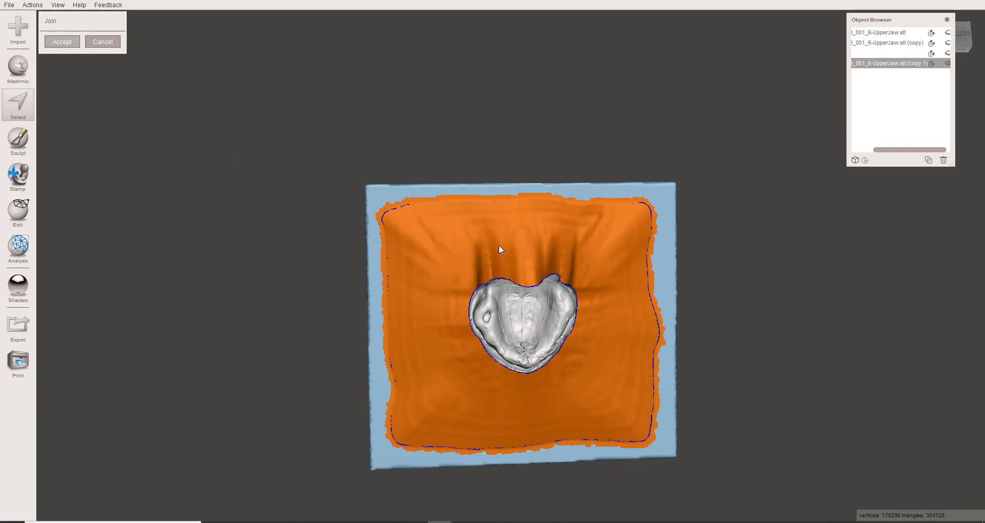
scroll(585, 264, "down", 3)
right_click_drag(587, 269, 530, 343)
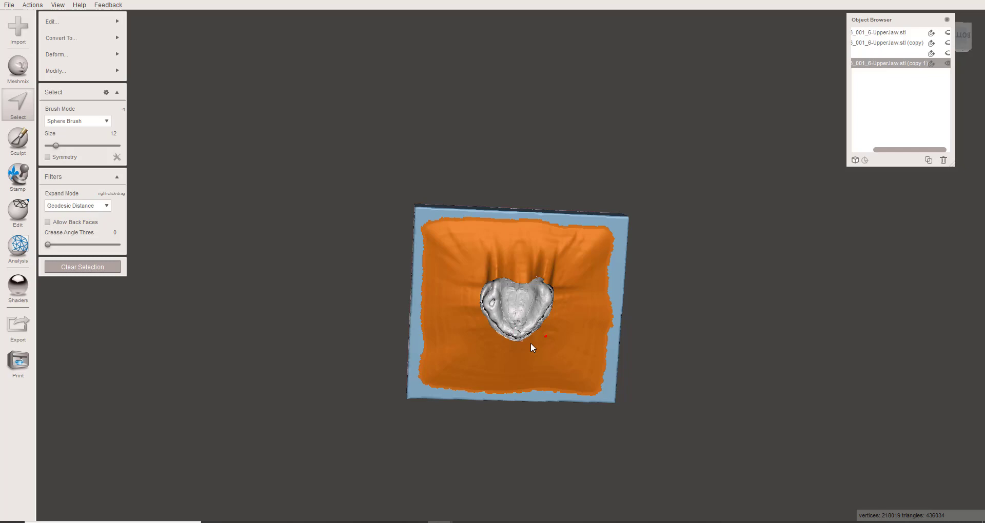
Examine the joined surface between the jaw and the slab up close and from several angles.
right_click_drag(519, 258, 455, 170)
scroll(447, 247, "up", 10)
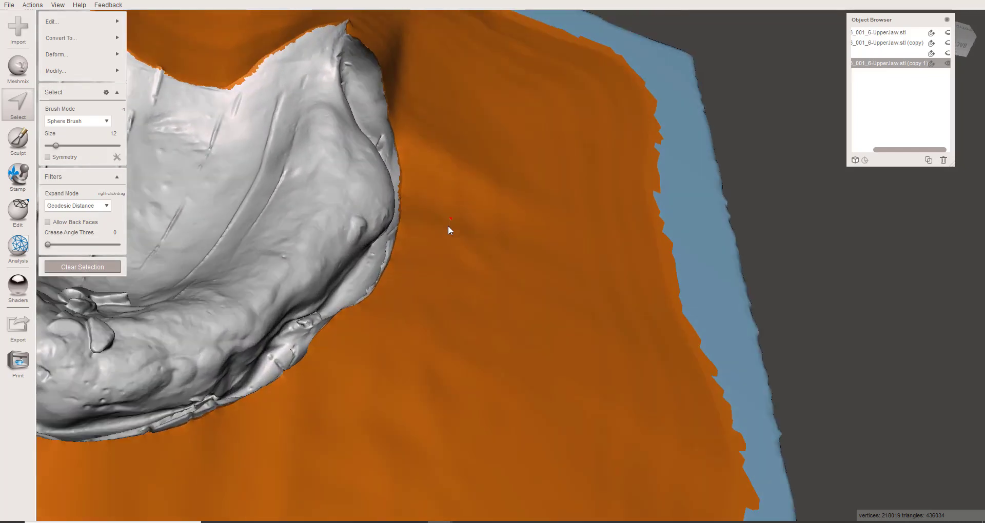
right_click_drag(448, 230, 415, 289)
scroll(461, 266, "down", 6)
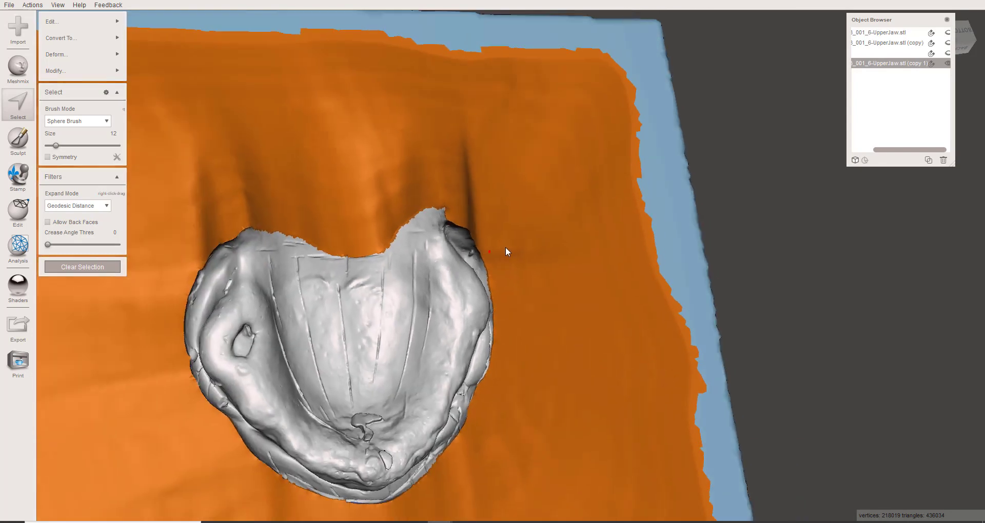
mouse_move(506, 249)
right_mouse_down()
mouse_move(533, 254)
mouse_move(490, 239)
right_mouse_up()
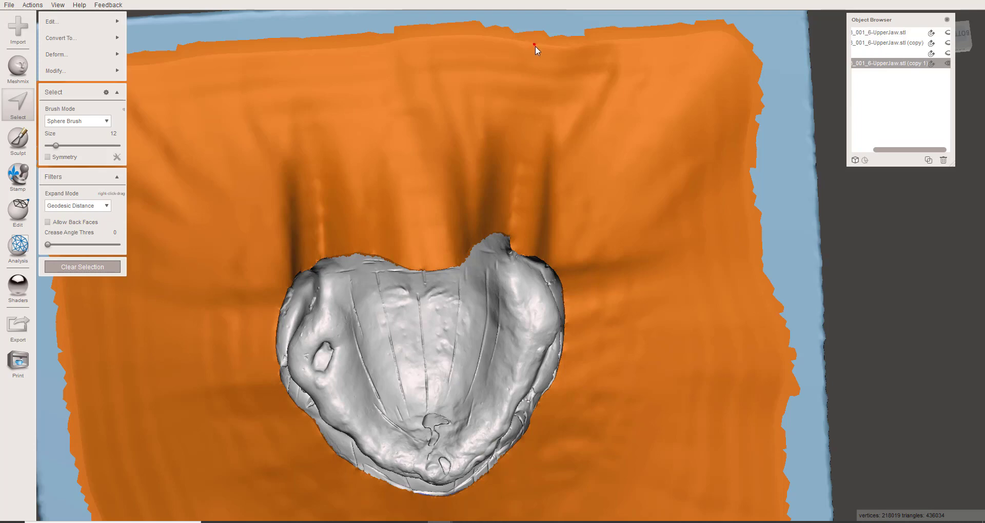
scroll(534, 45, "down", 6)
right_click_drag(482, 180, 487, 233)
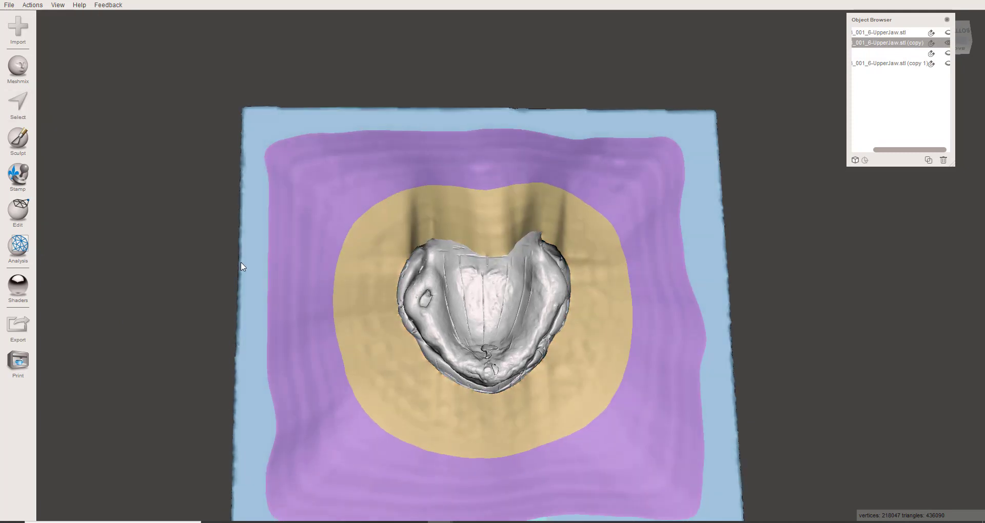
Paint a closed ring on the bridging surface around the jaw with brush size 41 and delete the selected faces.
left_click(23, 115)
right_click_drag(445, 169, 485, 183)
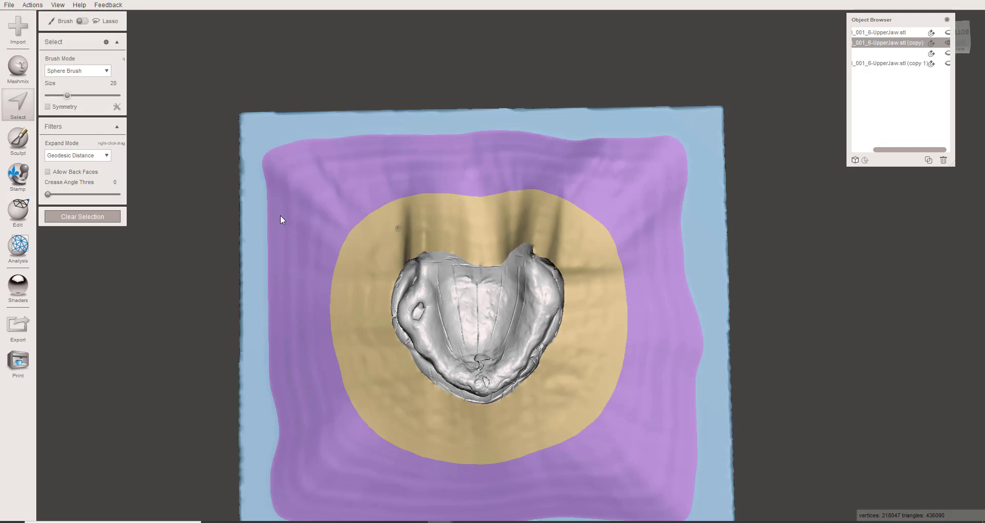
left_click_drag(67, 96, 76, 97)
left_click_drag(506, 231, 454, 232)
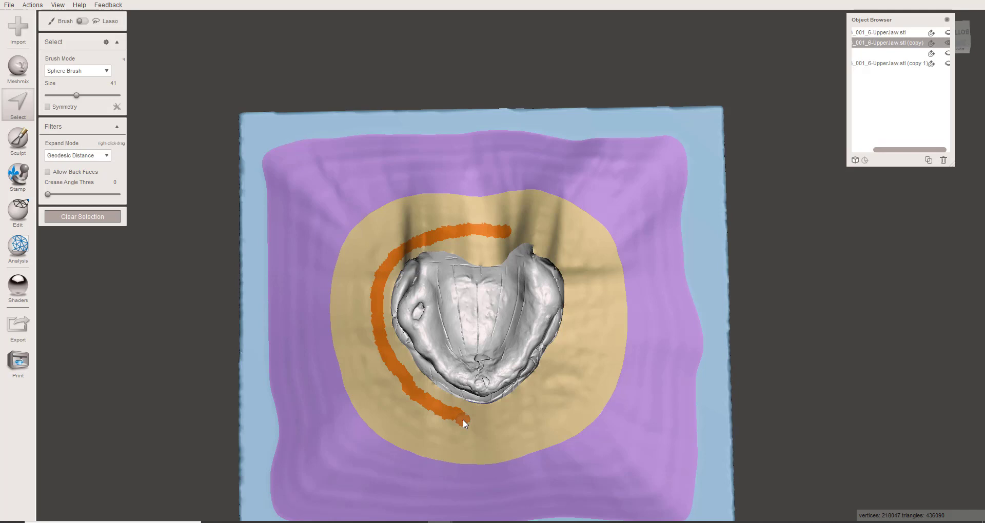
left_click_drag(543, 392, 565, 360)
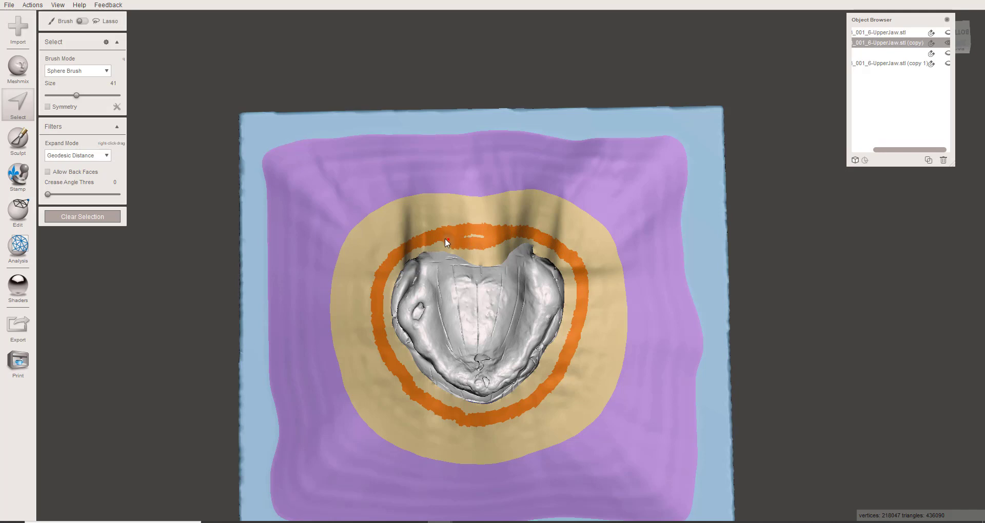
left_click_drag(464, 239, 488, 239)
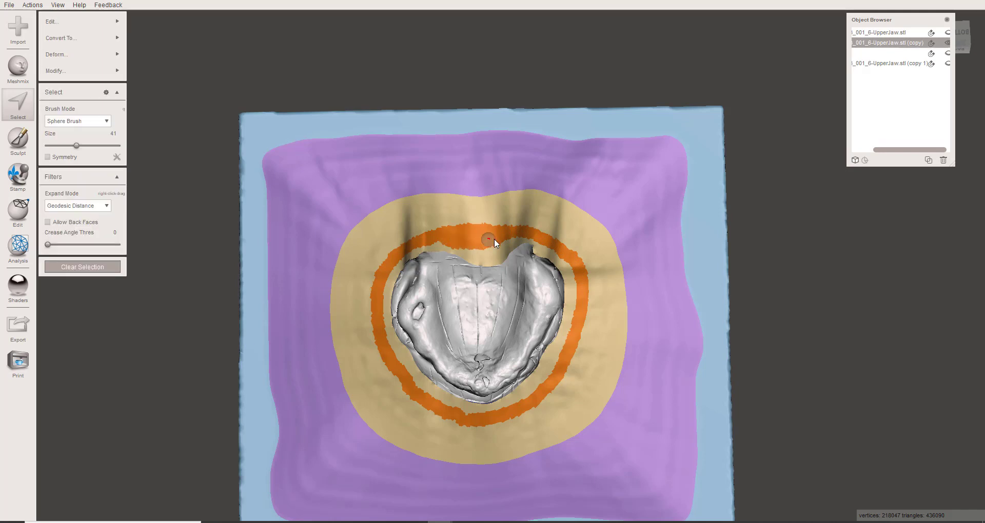
key("Delete")
Select the connected jaw piece inside the ring, invert the selection, and delete everything outside it.
left_click(479, 330)
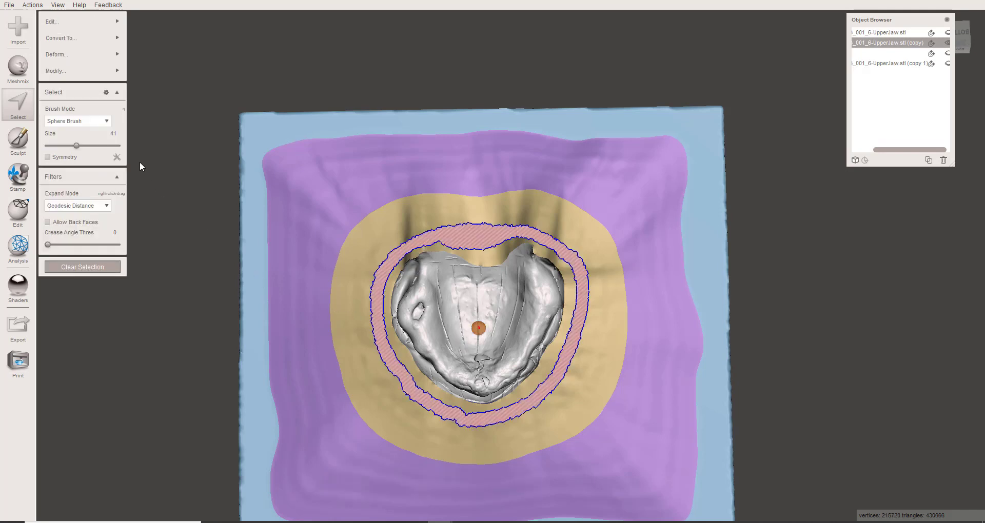
key("e")
left_click(109, 74)
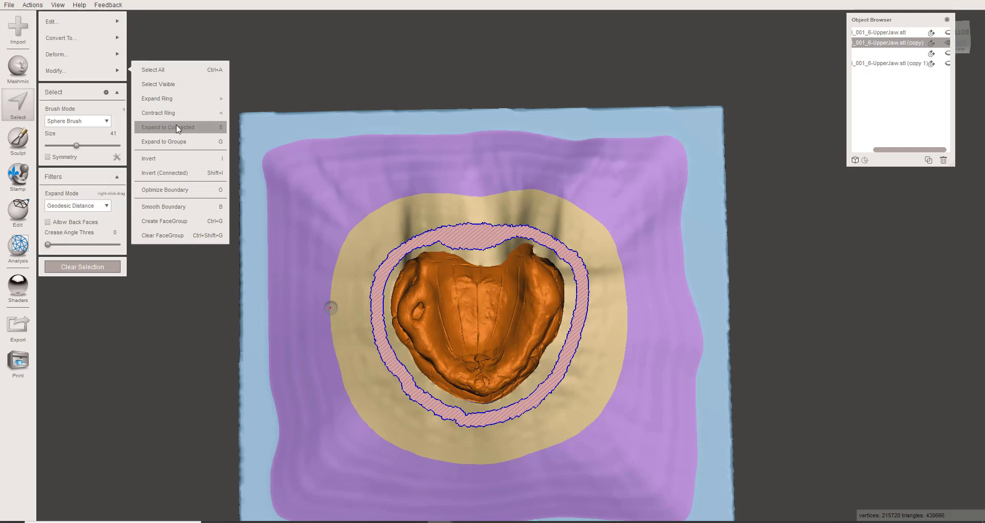
left_click(188, 174)
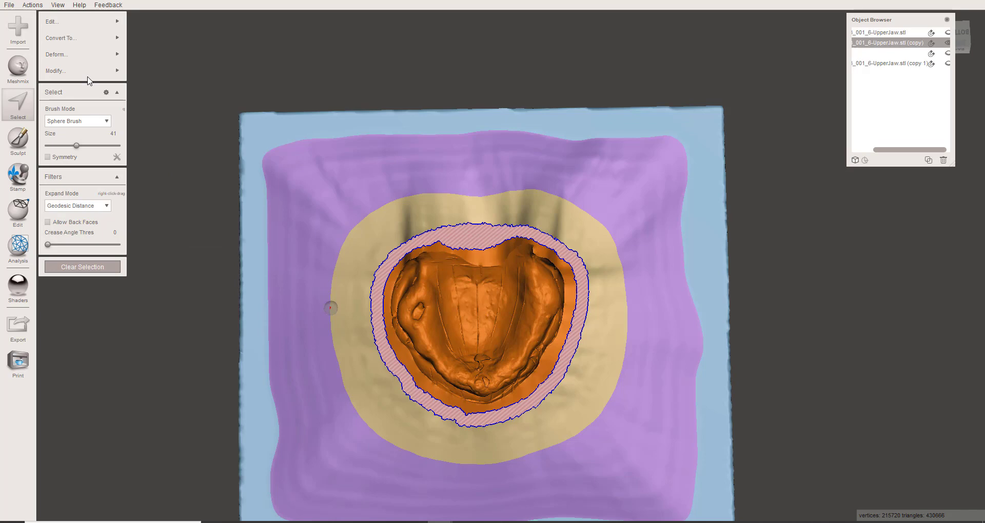
left_click(87, 71)
left_click(168, 159)
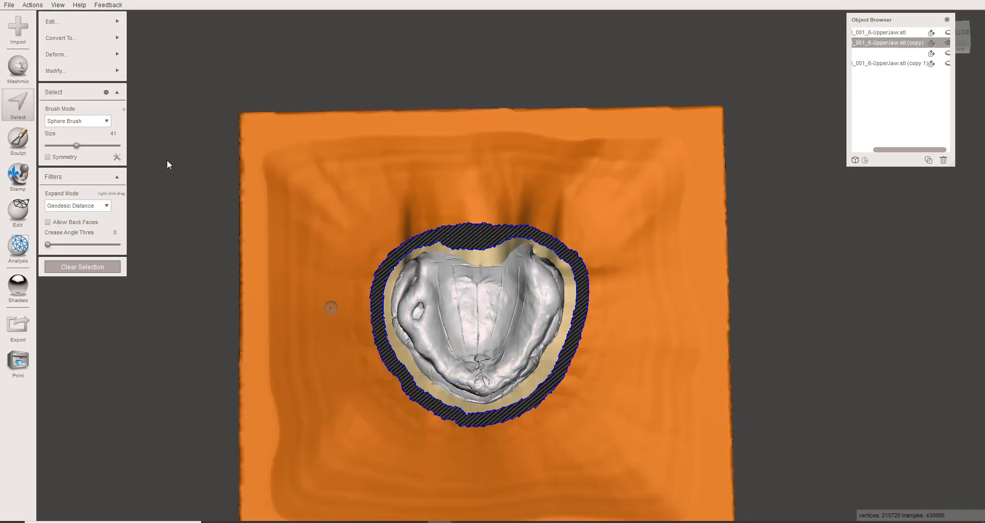
key("x")
Select the outer border of the jaw's new rim and apply Smooth Boundary without creating new groups.
scroll(487, 279, "up", 5)
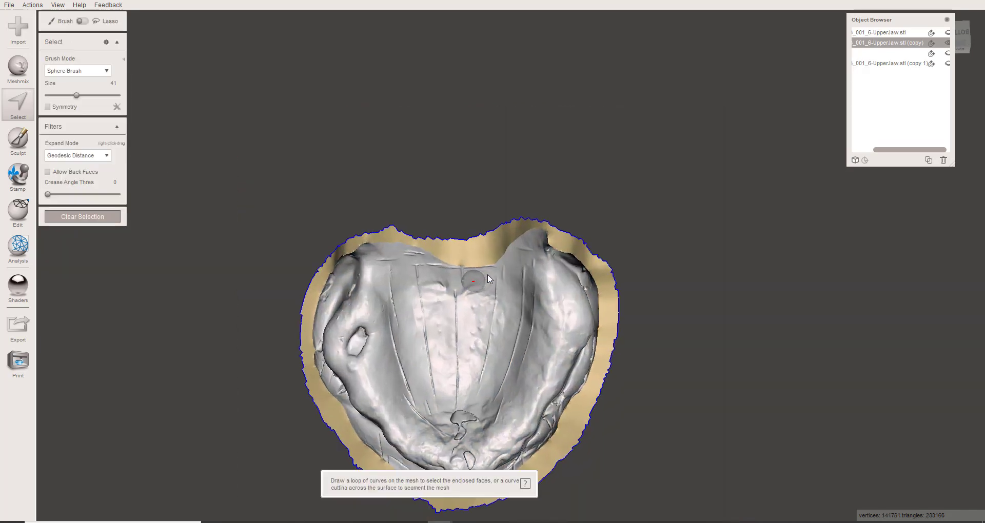
middle_click_drag(419, 242, 444, 184)
scroll(479, 125, "up", 5)
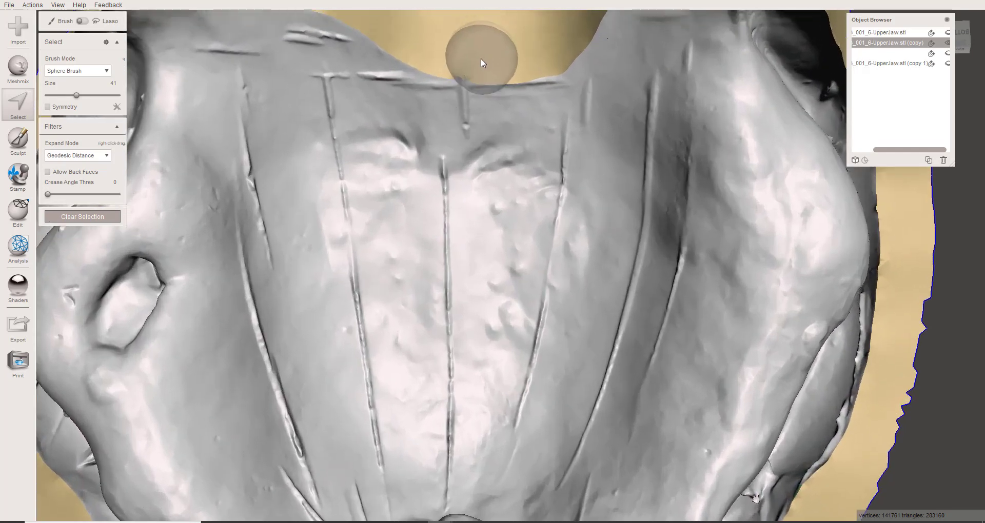
middle_click_drag(481, 58, 478, 128)
double_click(480, 121)
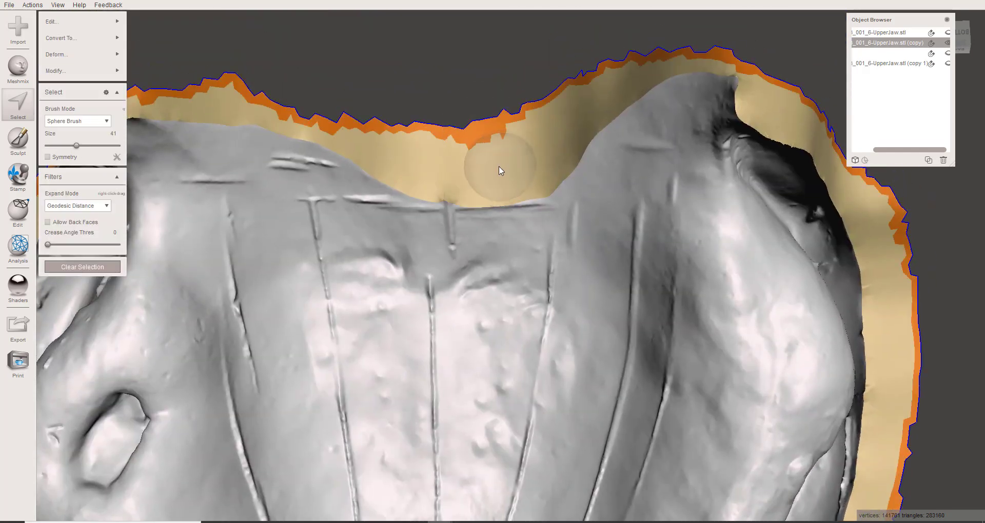
left_click(56, 70)
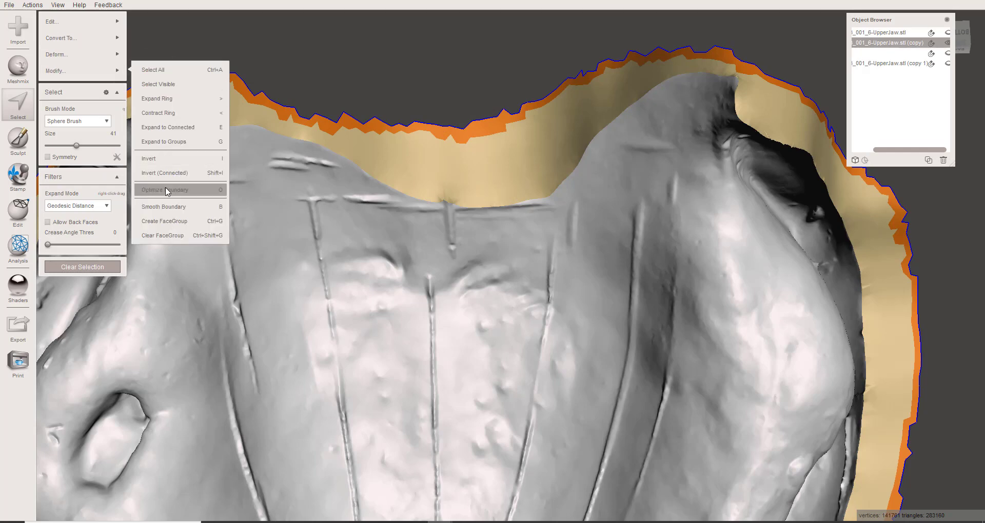
left_click(170, 209)
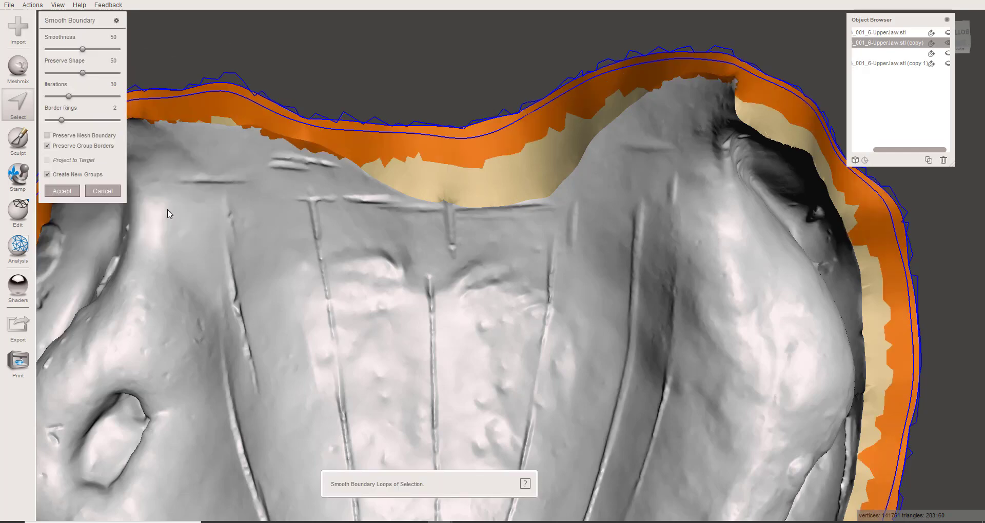
left_click(47, 174)
key("Return")
Transform the selected rim faces along the vertical axis away from the teeth side, extending them into tall walls around the upper jaw.
key("t")
scroll(389, 141, "down", 5)
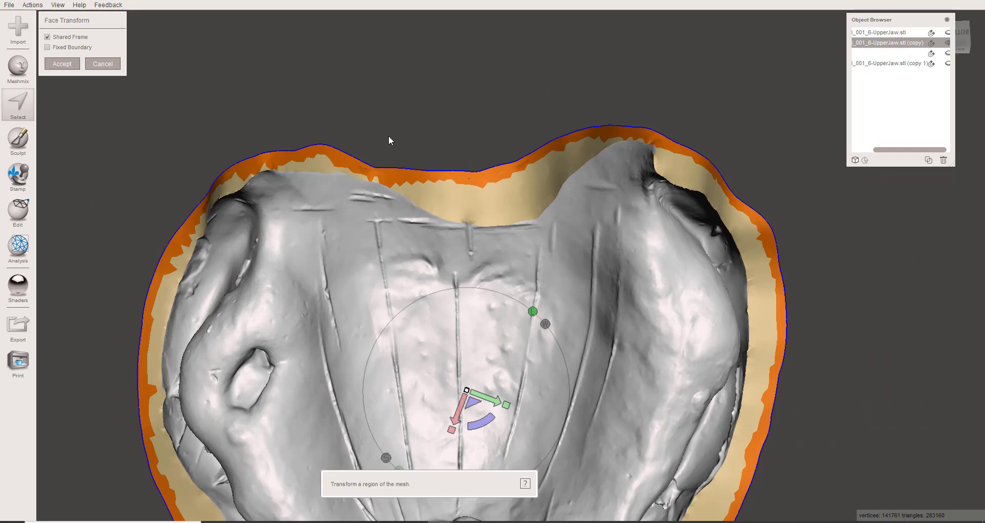
right_click_drag(372, 228, 462, 163)
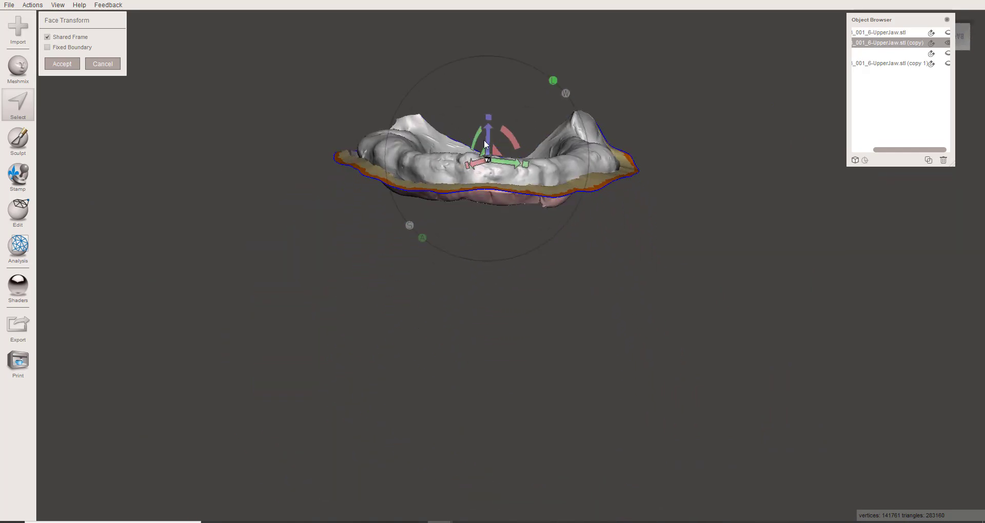
left_click_drag(488, 139, 450, 287)
right_click_drag(451, 287, 416, 414)
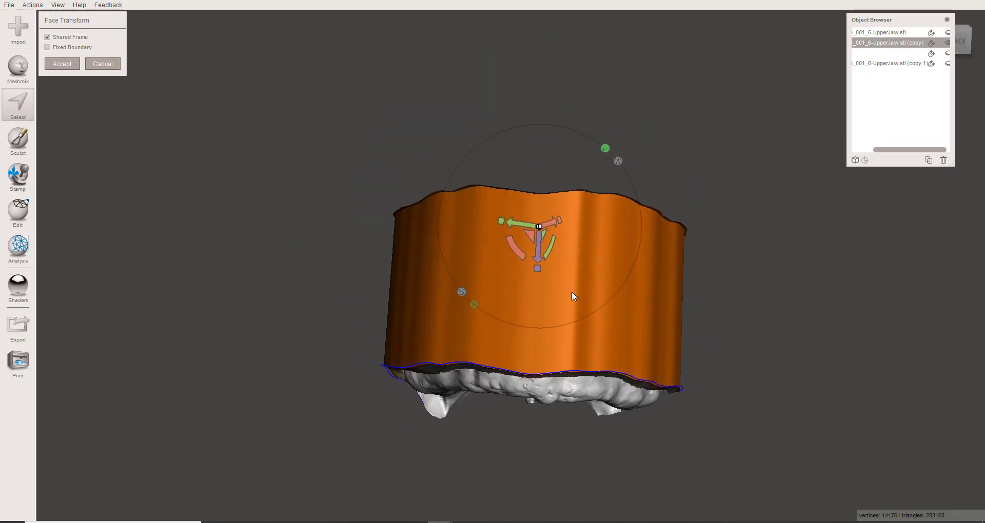
right_click_drag(573, 296, 656, 297)
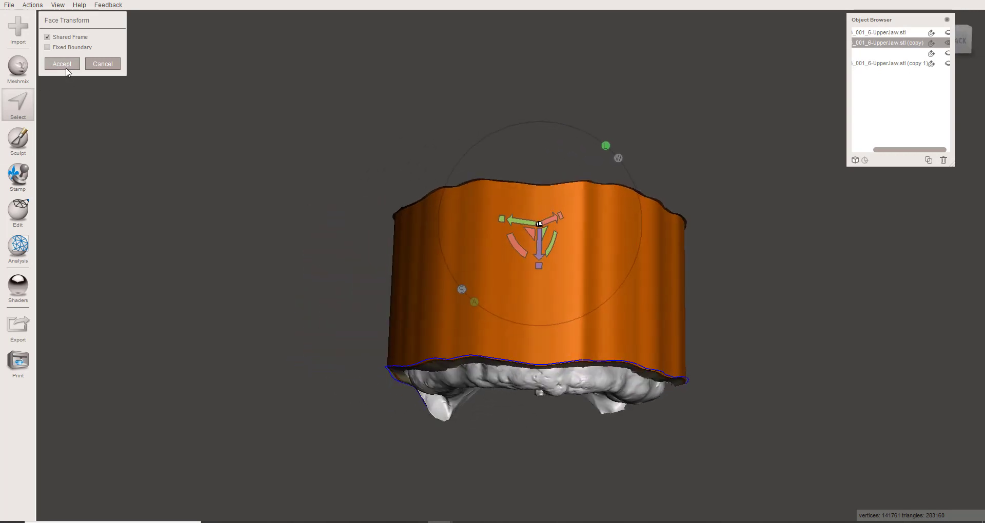
key("Return")
Plane-cut the walls partway up with Cut (Discard Half) and Remeshed Fill, keeping the part attached to the upper jaw.
left_click(18, 213)
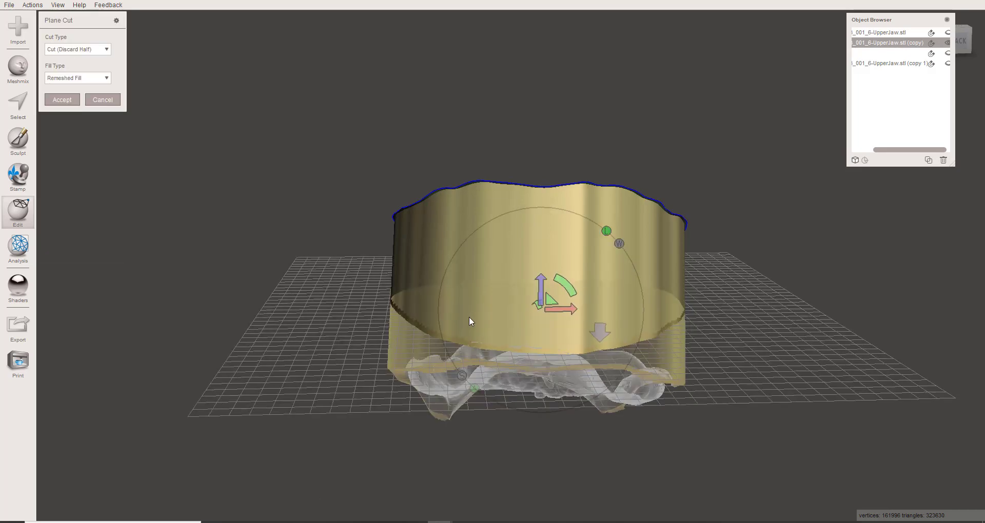
right_click_drag(481, 354, 474, 342)
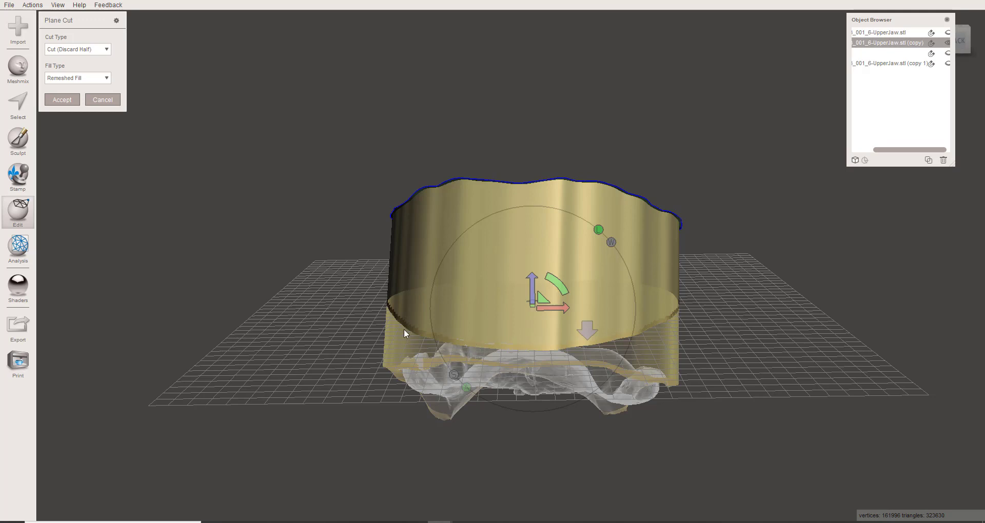
mouse_move(376, 310)
left_mouse_down()
mouse_move(517, 329)
mouse_move(752, 332)
left_mouse_up()
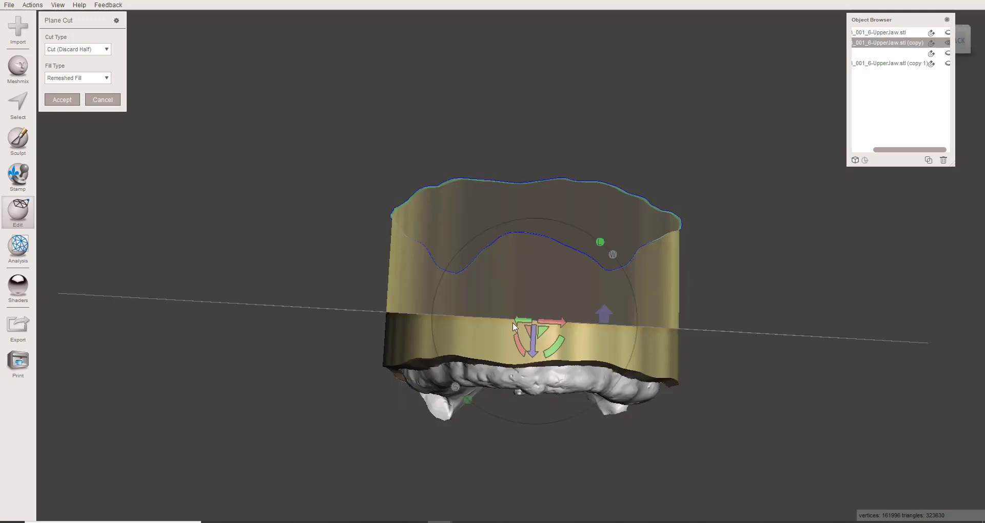
left_click_drag(418, 308, 732, 328)
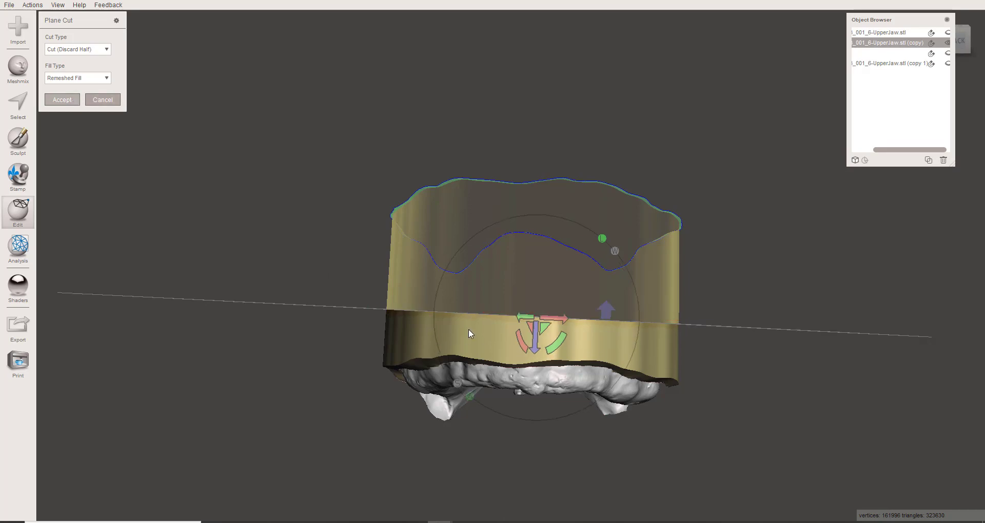
key("Return")
right_click_drag(469, 327, 264, 300)
right_click_drag(415, 258, 388, 414)
scroll(444, 260, "up", 5)
scroll(482, 276, "down", 3)
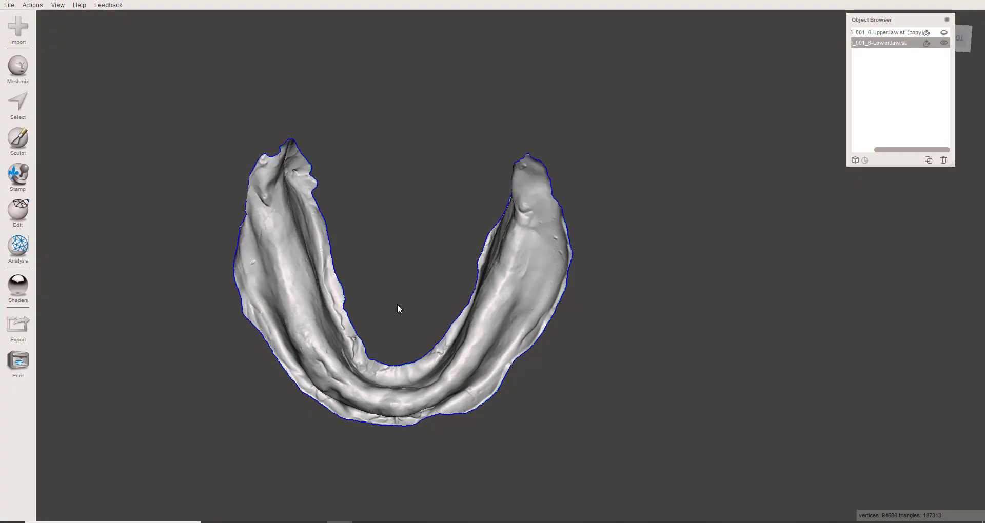
Paint-select a short strip of faces on the inner border of one lower-jaw arm near its back end with brush size 23.
right_click_drag(397, 303, 601, 314)
right_click_drag(437, 394, 360, 396)
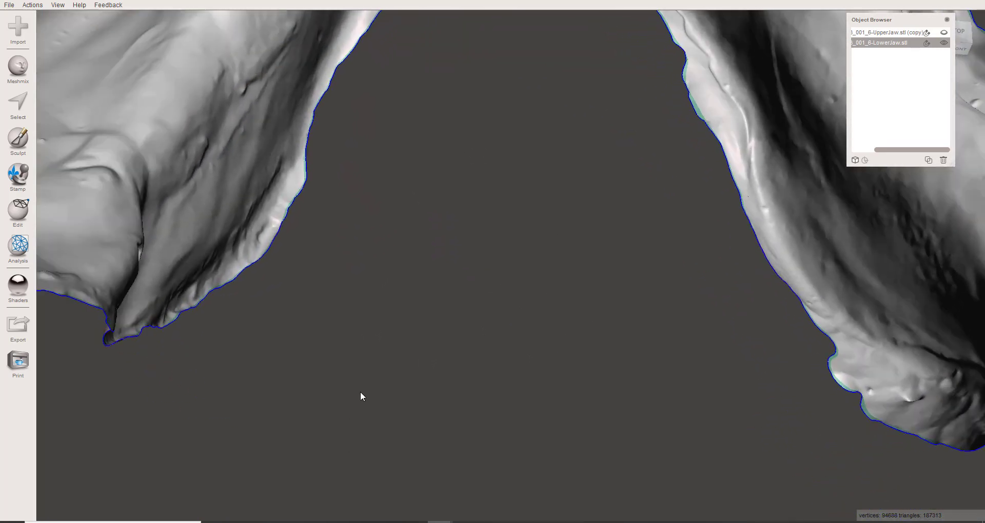
left_click(19, 105)
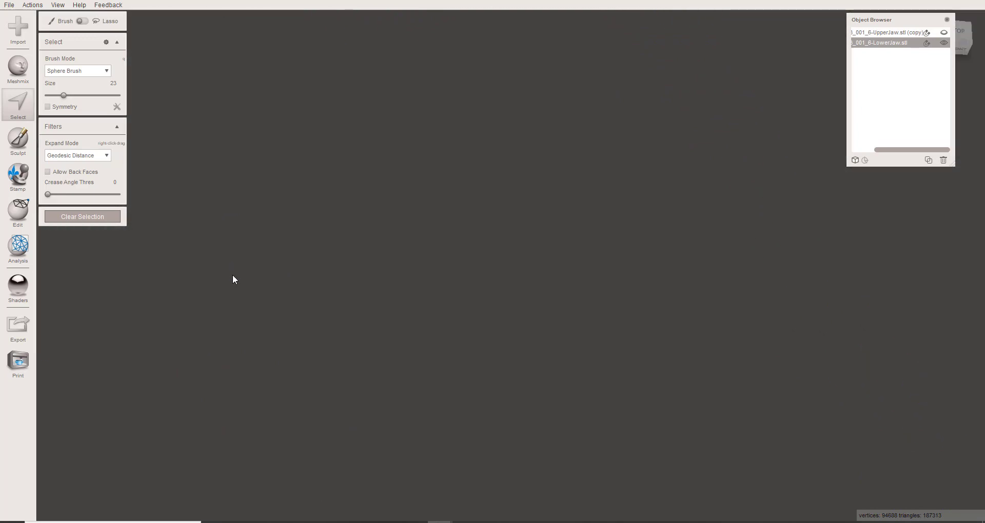
right_click_drag(296, 290, 351, 227)
scroll(361, 222, "up", 5)
scroll(361, 222, "down", 3)
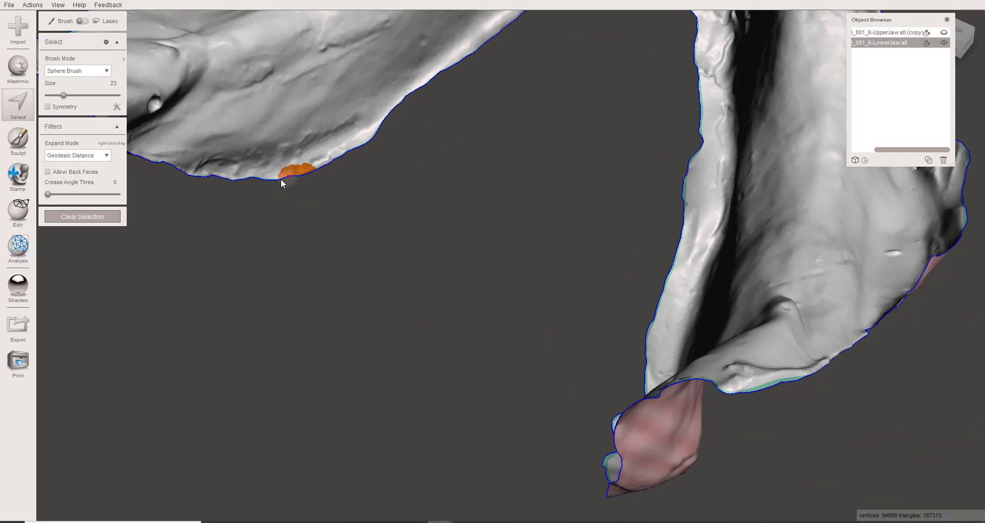
left_click_drag(281, 183, 262, 180)
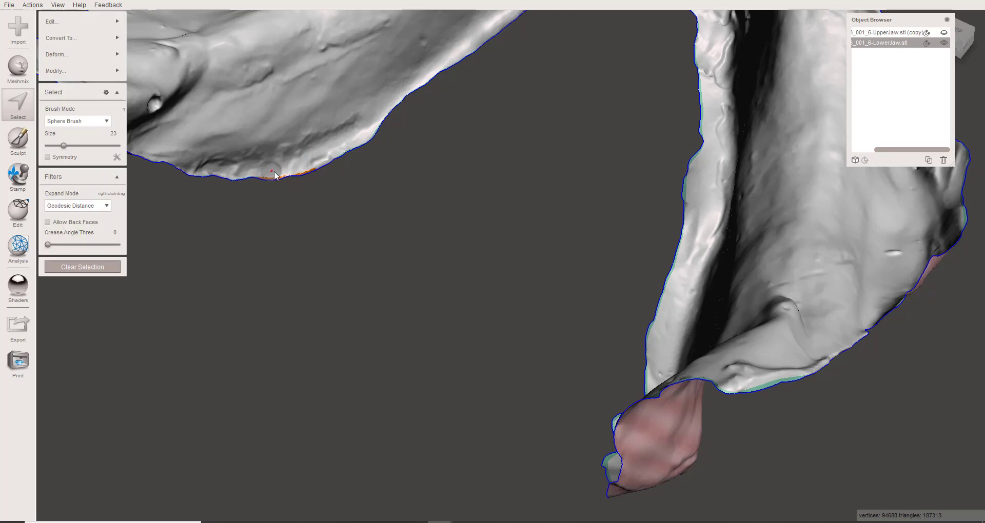
Reduce the selection brush size to 11 and fill the gaps in the selected strip along the inner border.
scroll(262, 167, "up", 5)
mouse_move(300, 182)
middle_mouse_down()
mouse_move(346, 207)
mouse_move(468, 112)
middle_mouse_up()
scroll(318, 256, "down", 1)
scroll(323, 225, "down", 2)
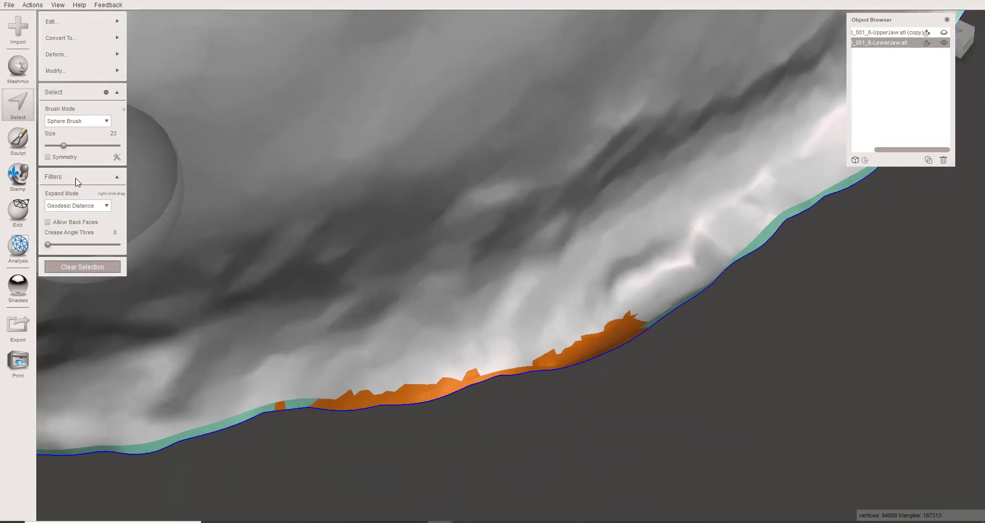
left_click_drag(63, 145, 56, 145)
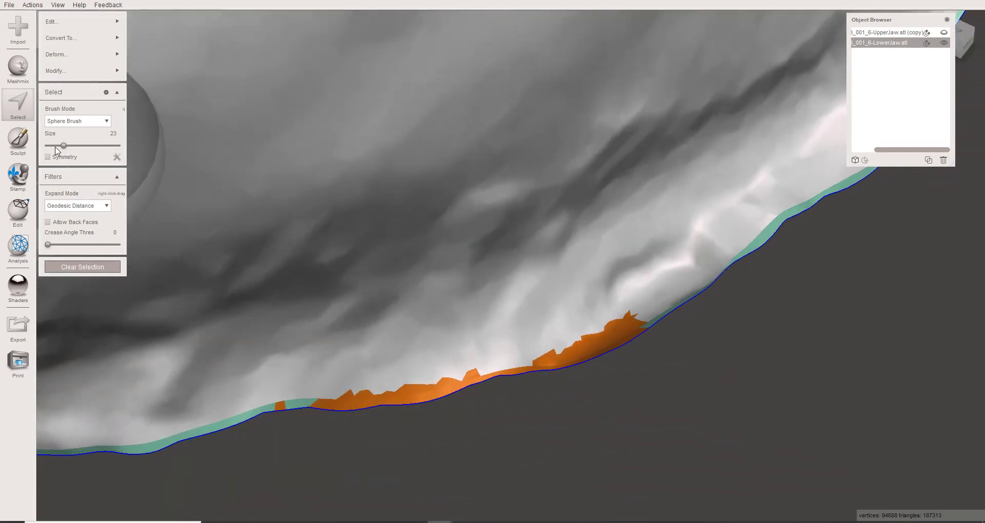
left_click(644, 326)
left_click_drag(497, 375, 392, 399)
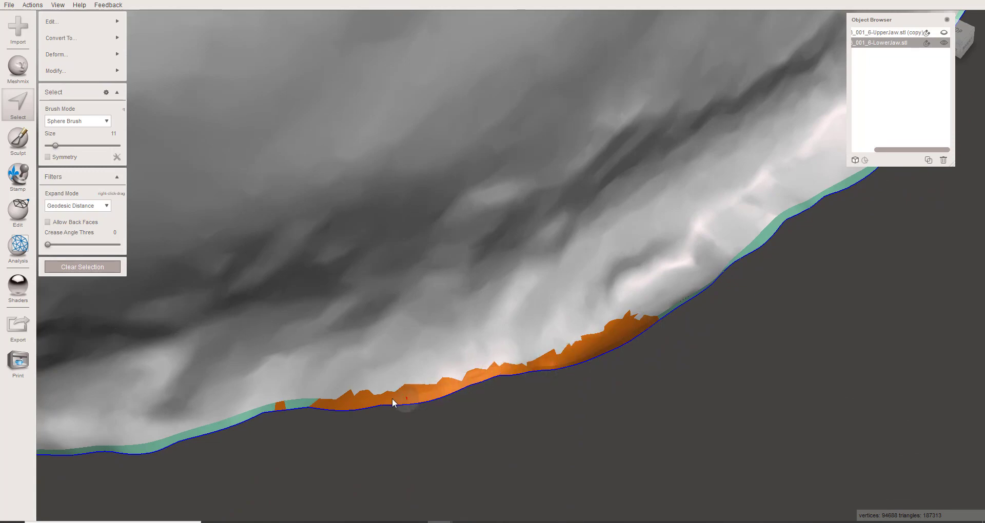
Add a matching short strip of faces on the inner border of the opposite lower-jaw arm to the selection.
scroll(426, 420, "down", 5)
right_click_drag(663, 444, 698, 419)
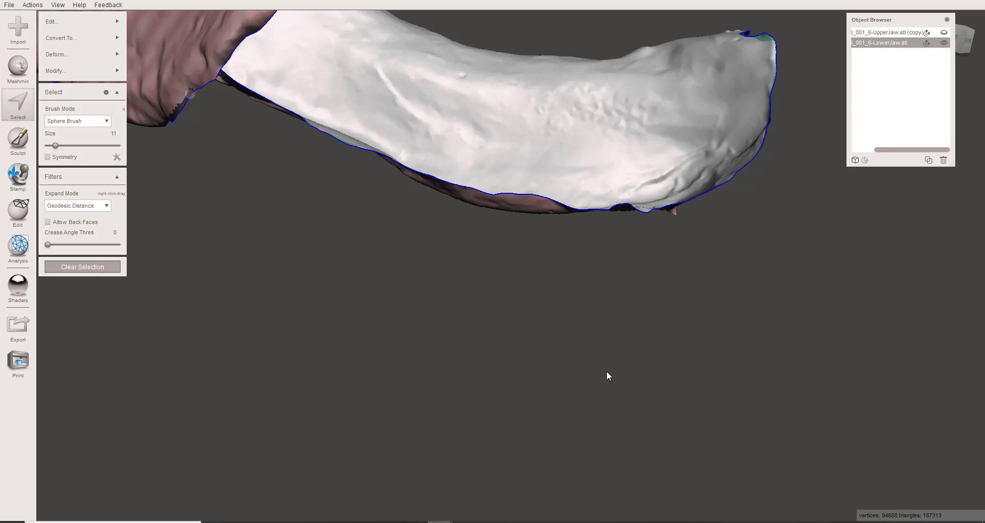
right_click_drag(606, 370, 529, 408)
scroll(529, 408, "up", 3)
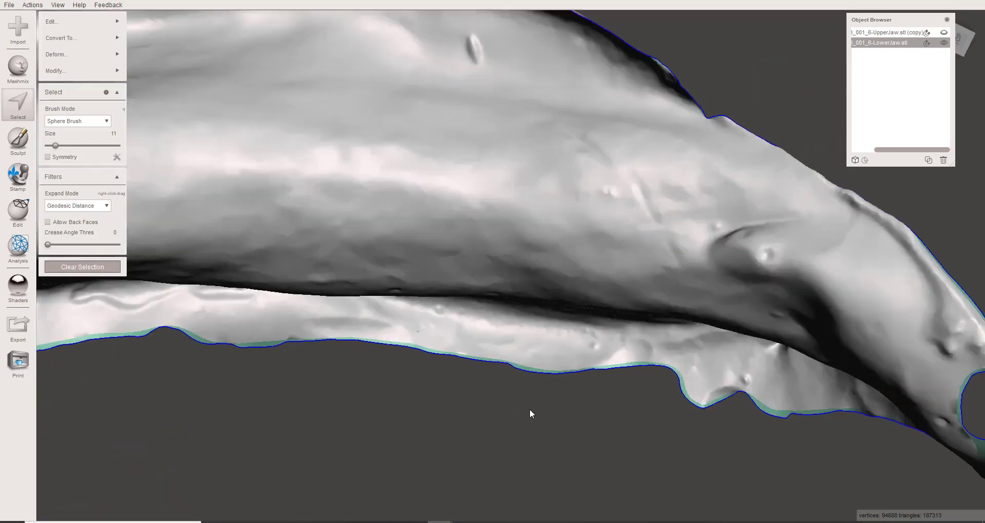
scroll(530, 413, "up", 3)
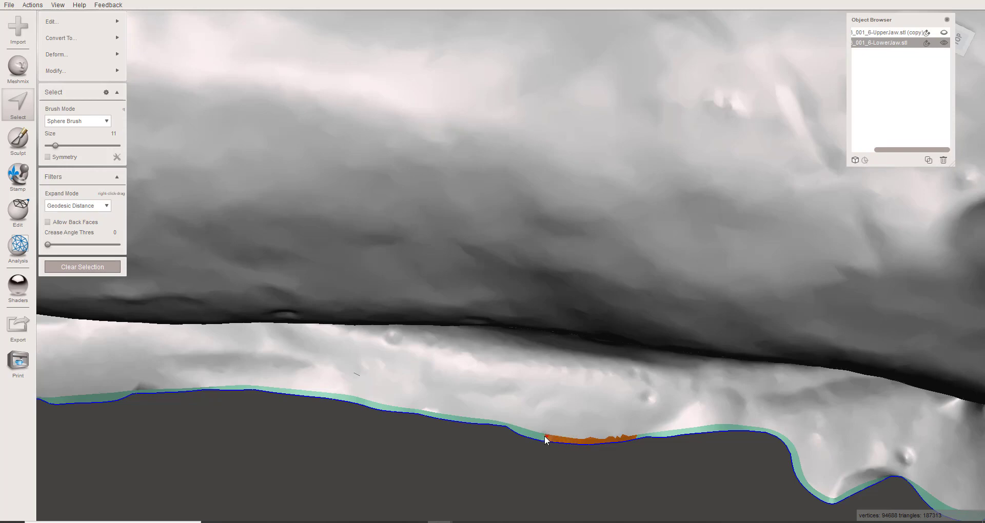
left_click_drag(512, 423, 488, 422)
scroll(529, 421, "down", 5)
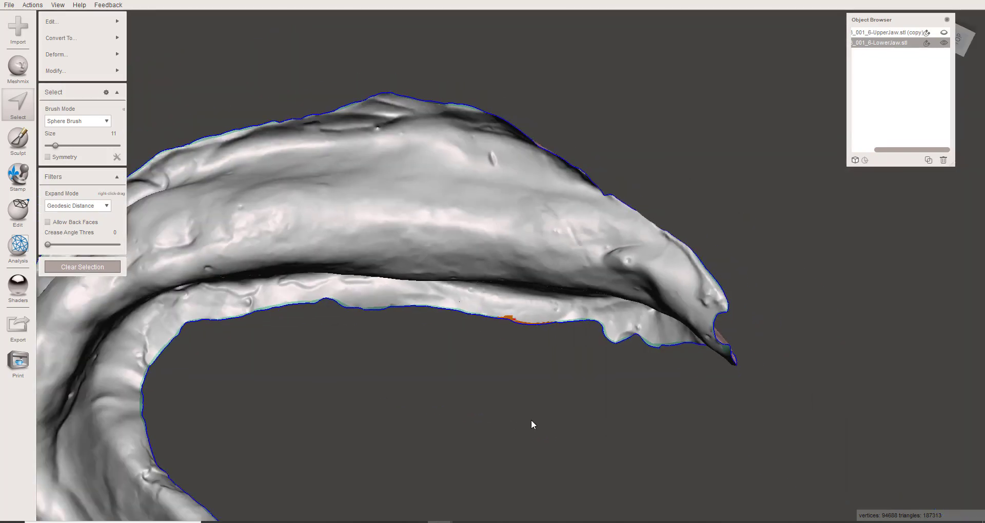
Bridge the two selected border strips across the lower-jaw arms with Refine 50, and clear the selection.
right_click_drag(528, 423, 129, 273)
left_click(62, 21)
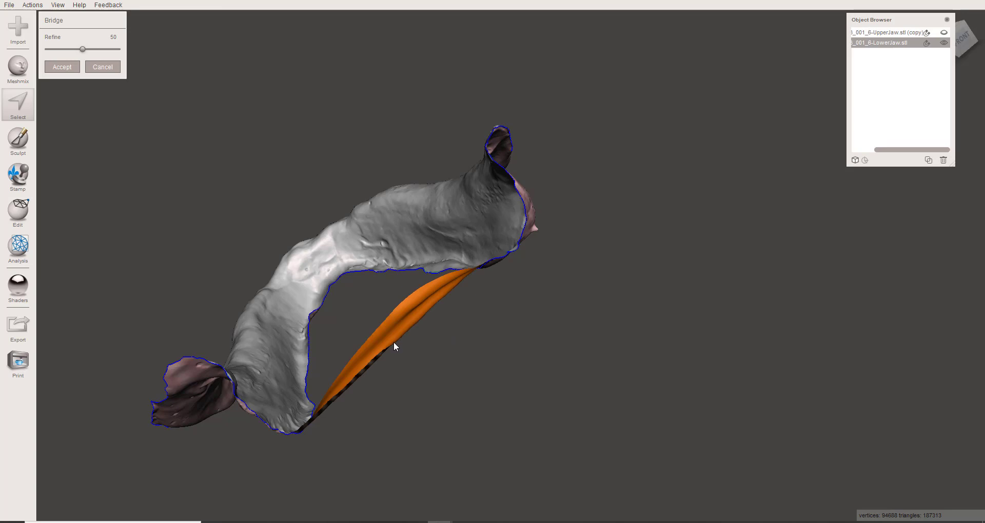
right_click_drag(393, 341, 516, 401)
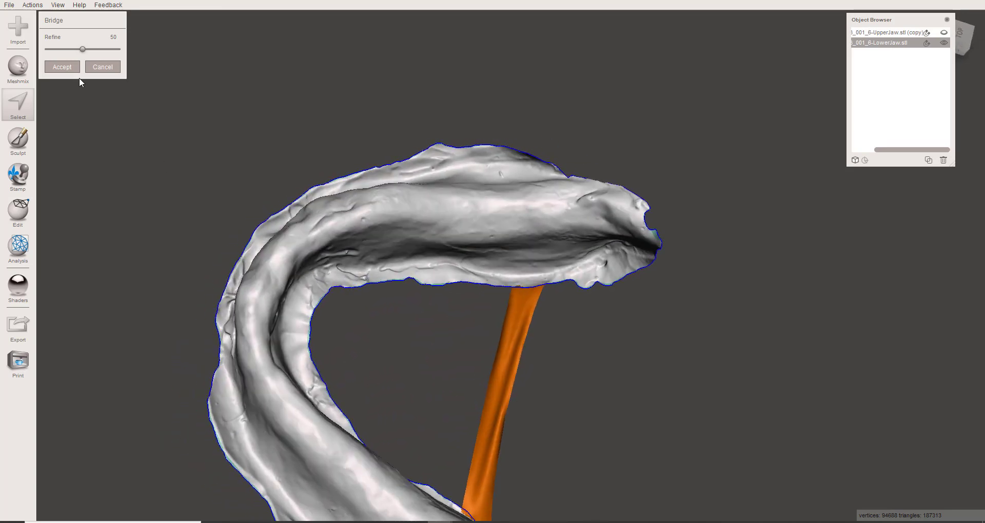
left_click(62, 67)
right_click_drag(490, 456, 440, 434)
right_click_drag(476, 385, 423, 378)
scroll(423, 374, "down", 3)
middle_click_drag(448, 380, 476, 409)
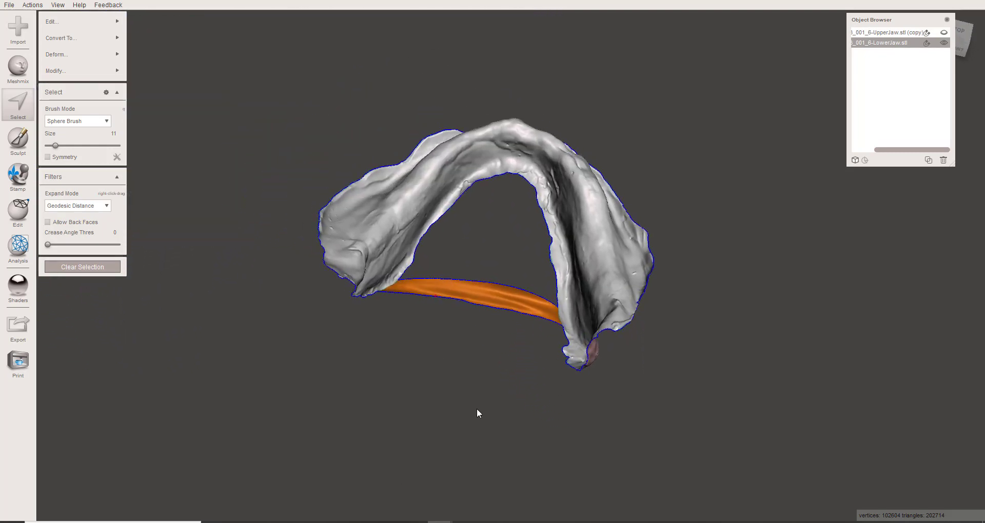
left_click(112, 268)
Use the Inspector with Flat Fill to close the hole enclosed by the bridge and the inner border of the lower jaw.
left_click(18, 247)
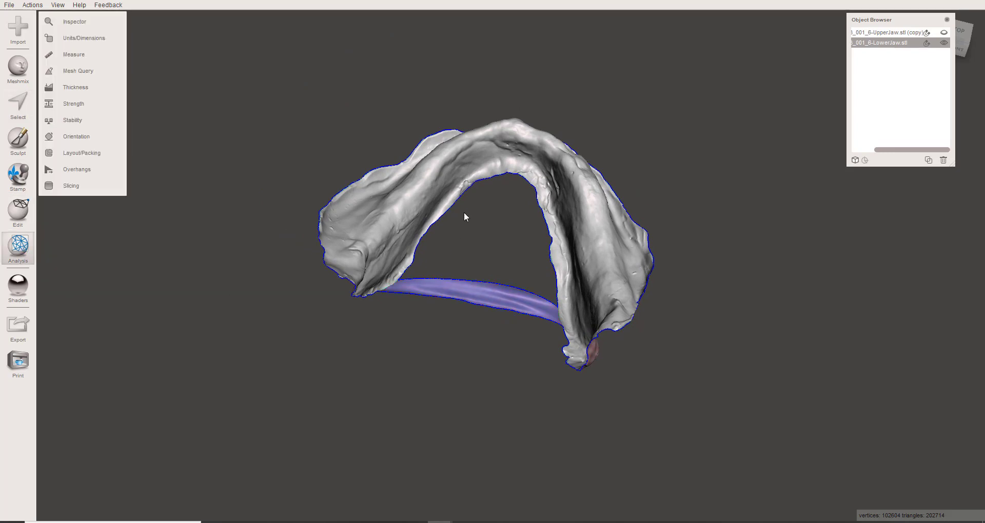
left_click(72, 21)
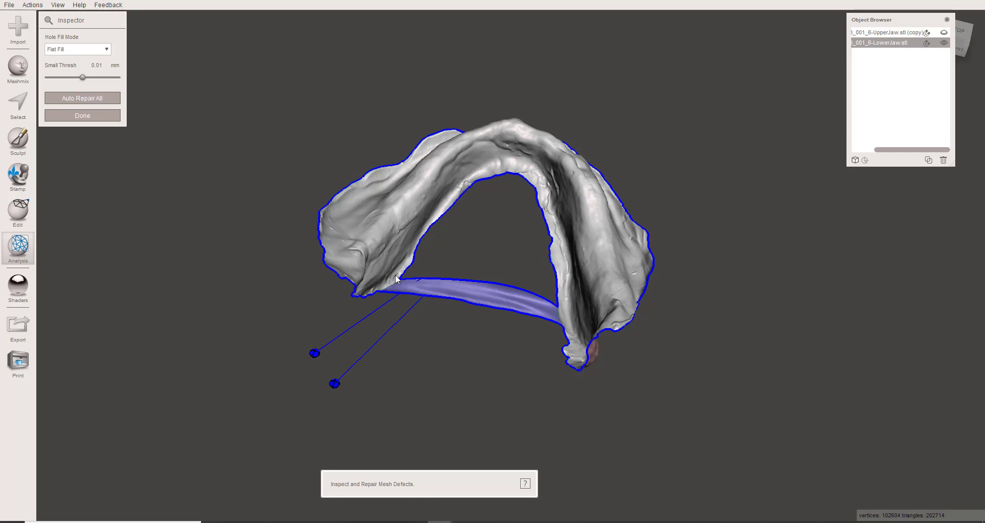
right_click_drag(388, 321, 514, 128)
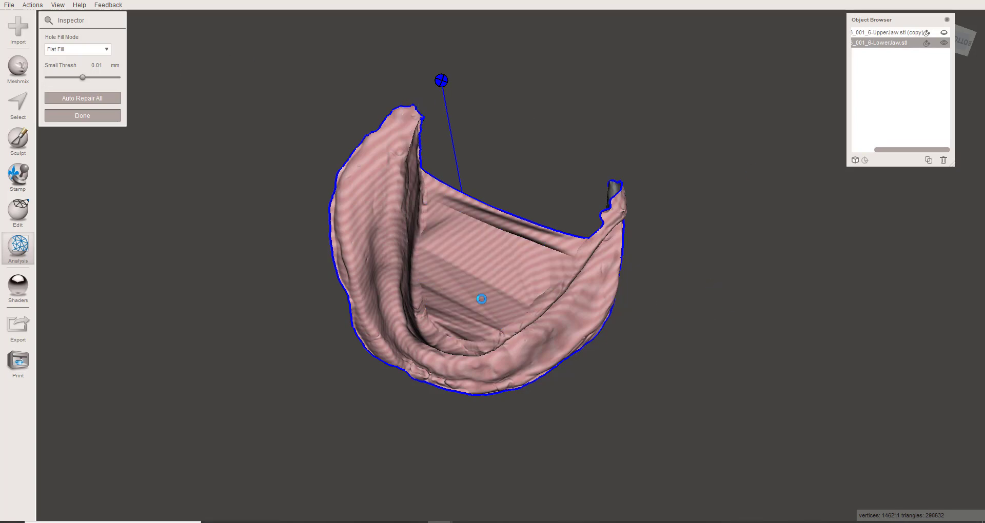
right_click_drag(481, 299, 733, 368)
scroll(508, 273, "up", 5)
middle_click_drag(420, 247, 390, 254)
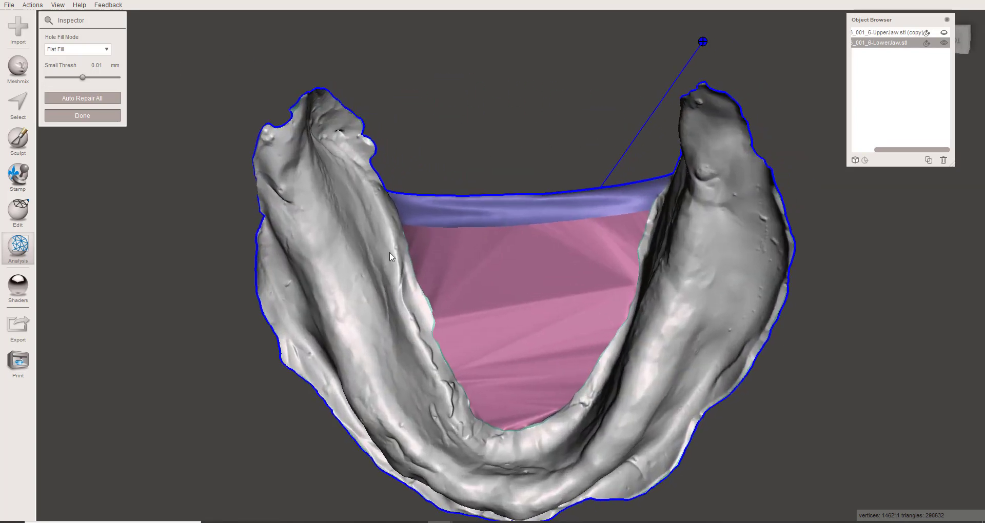
left_click(82, 116)
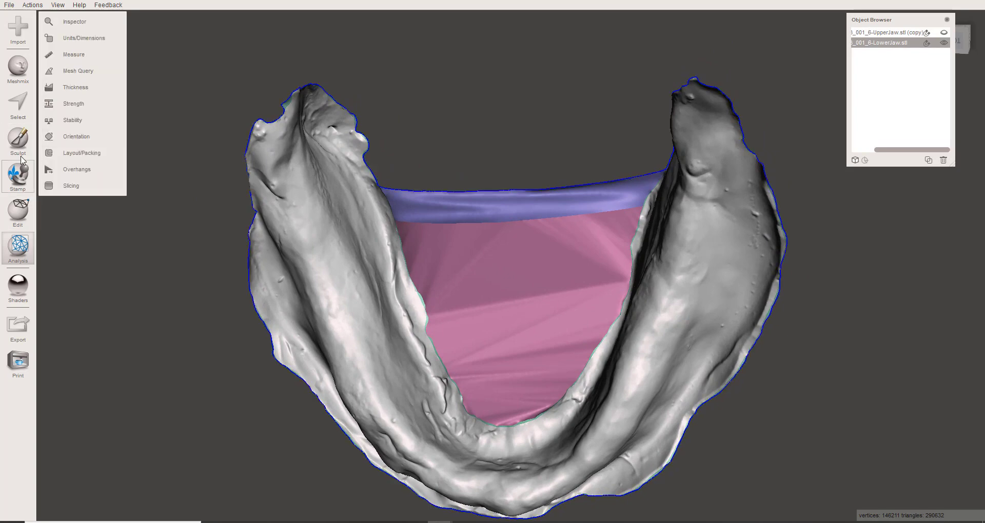
left_click(18, 141)
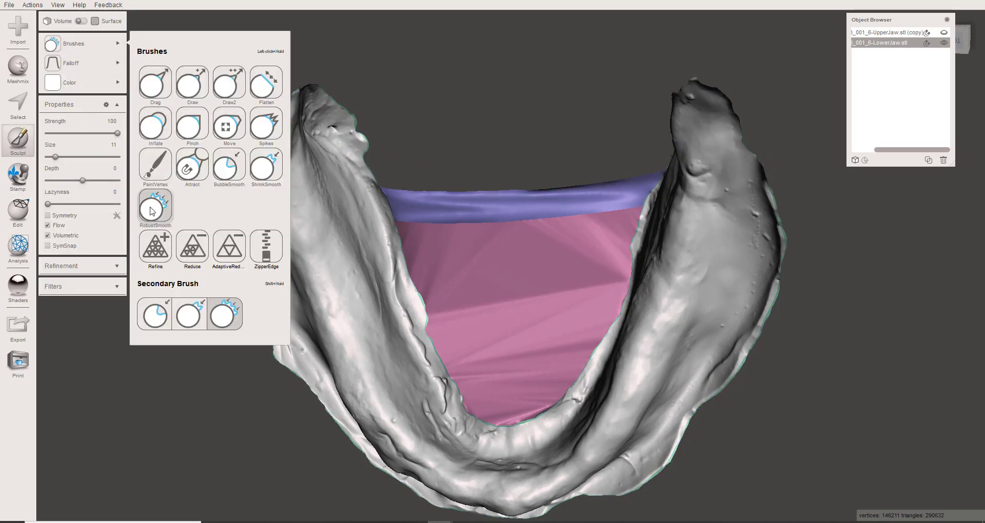
left_click(78, 156)
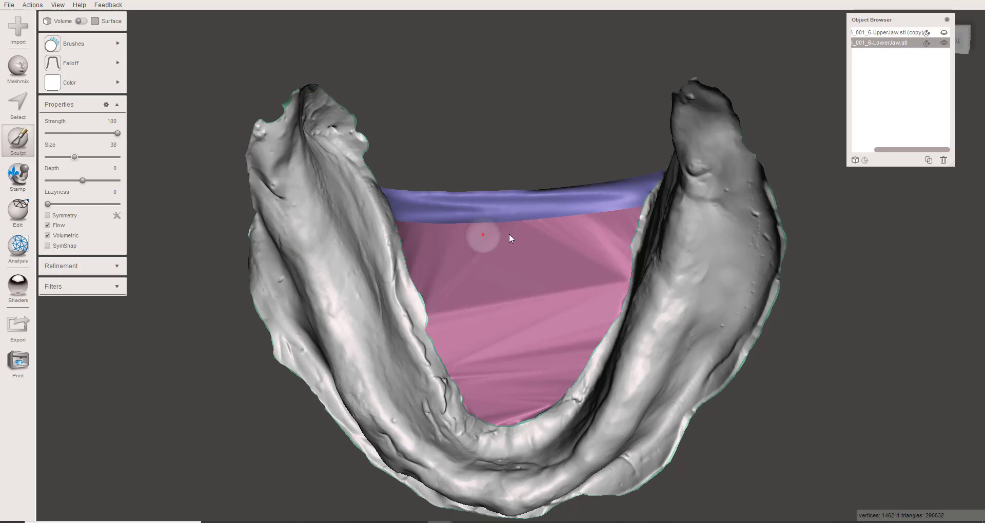
scroll(580, 216, "up", 5)
right_click_drag(554, 288, 578, 304)
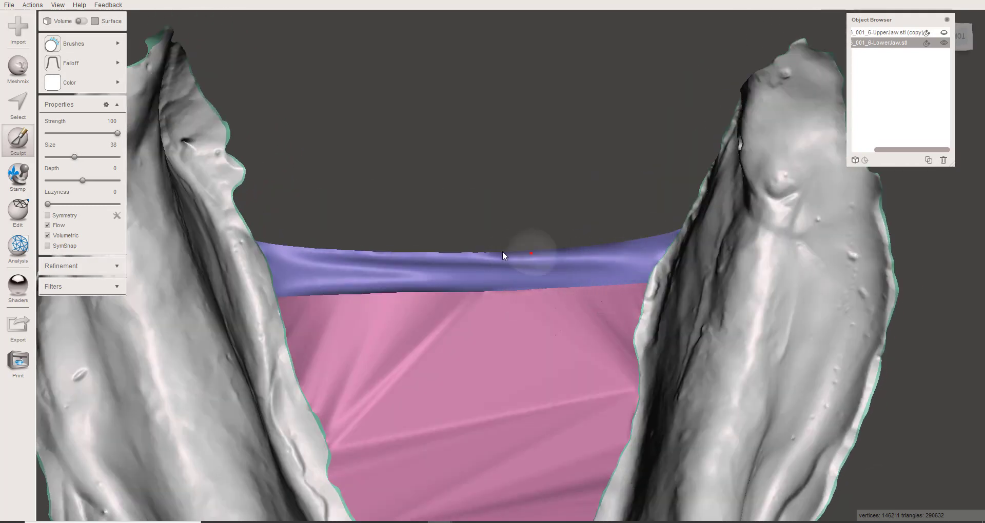
Select the bridge and the filled inner area as face groups and smooth them with the Max Smoothness type.
key("s")
double_click(328, 273)
double_click(420, 346)
scroll(480, 228, "down", 5)
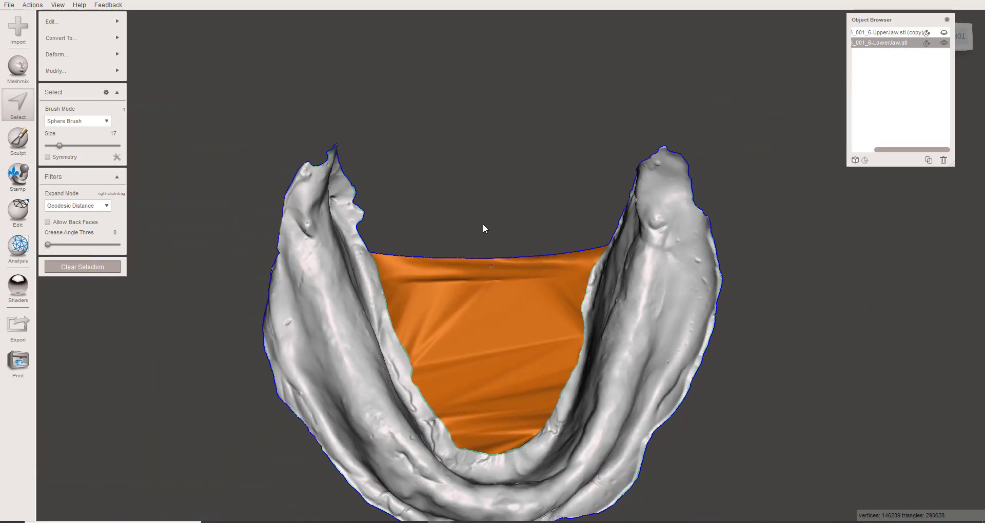
mouse_move(88, 56)
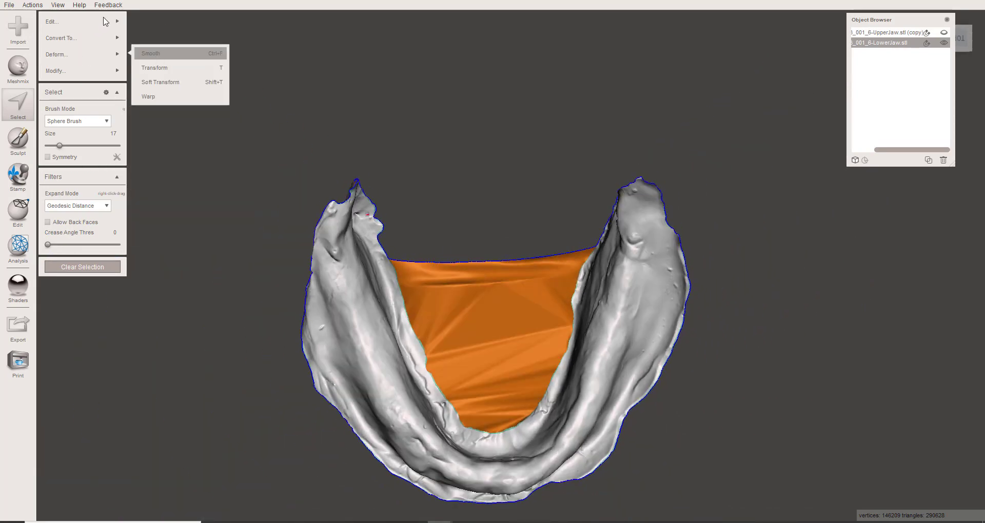
key("ctrl+f")
left_click(105, 49)
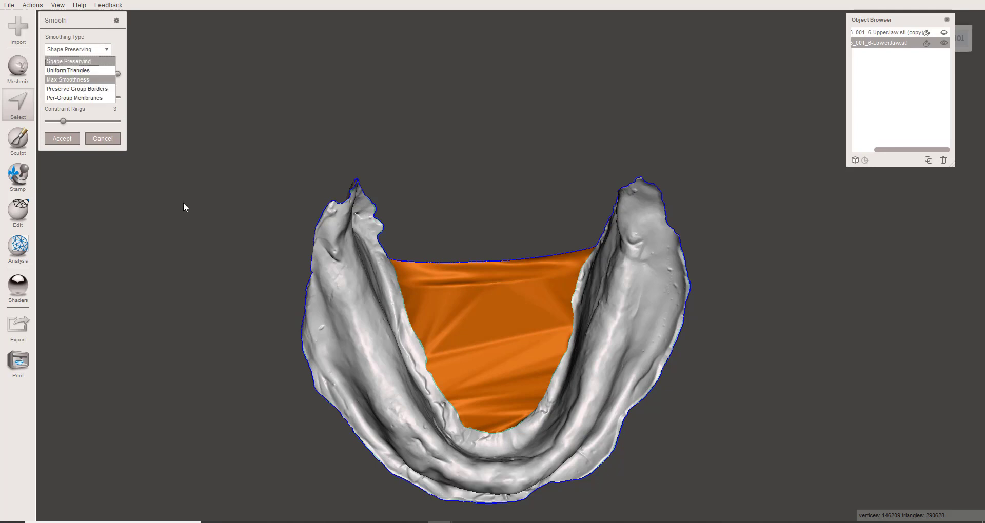
key("Return")
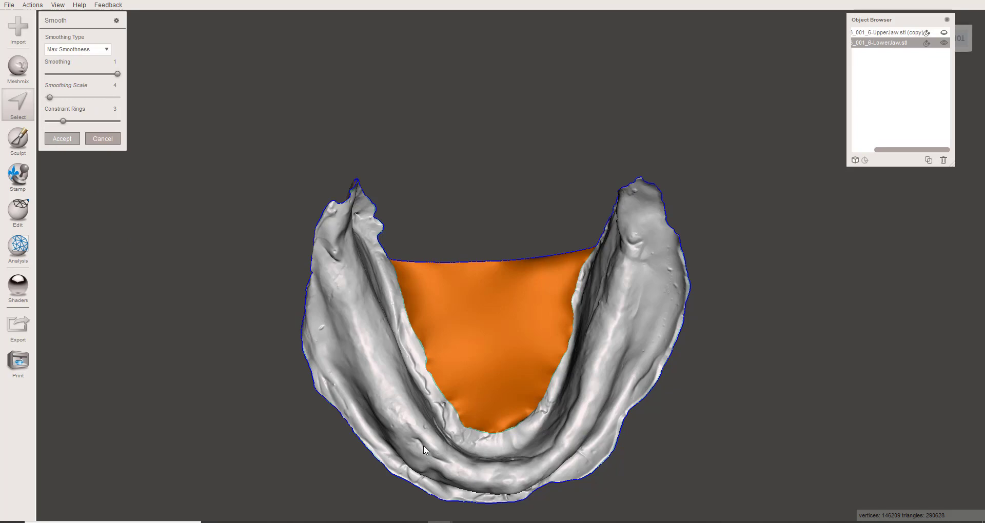
key("Return")
scroll(491, 442, "down", 3)
right_click_drag(501, 450, 261, 380)
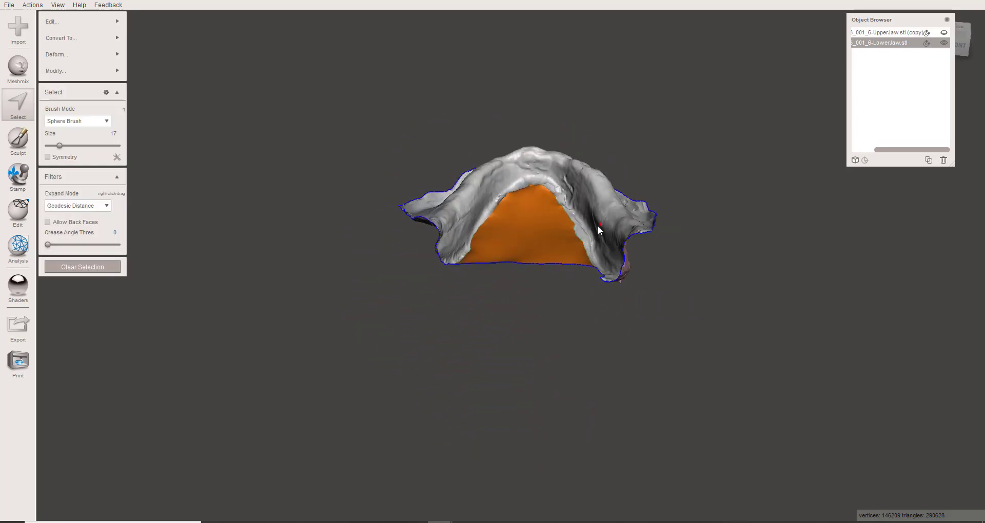